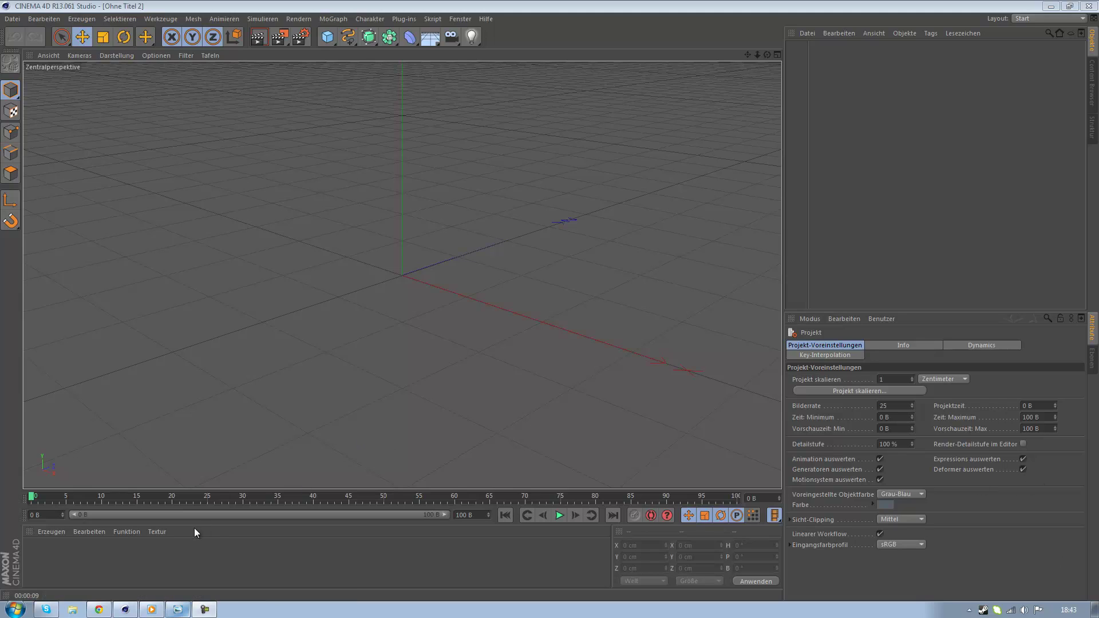
Check the YouTube tutorial and the S Polygon render, then return to Cinema 4D
left_click(99, 610)
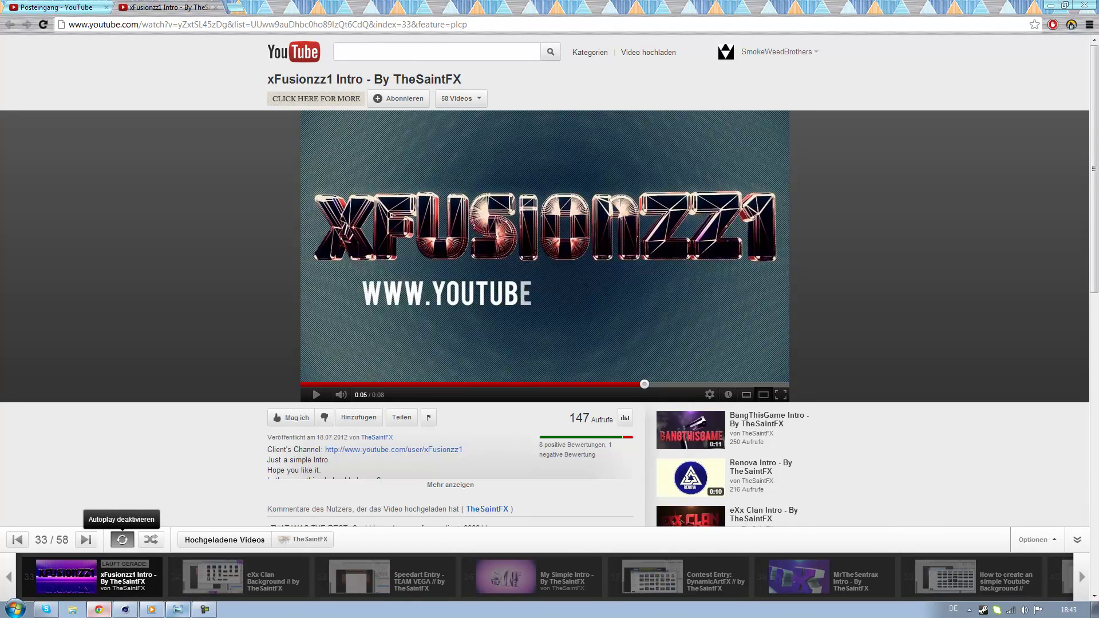
left_click(178, 610)
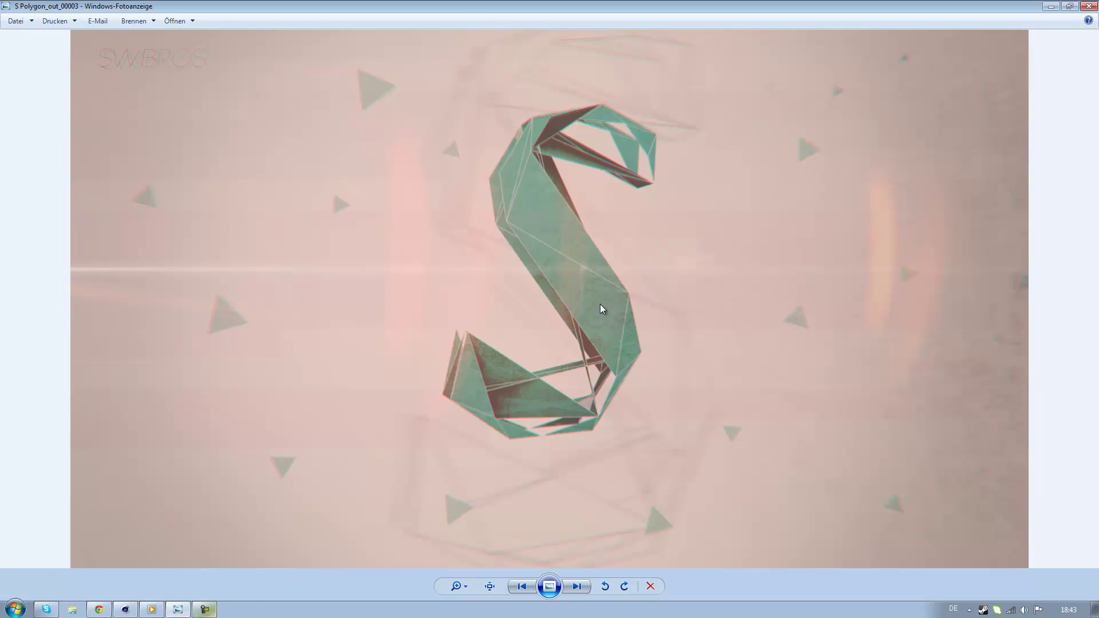
left_click(125, 610)
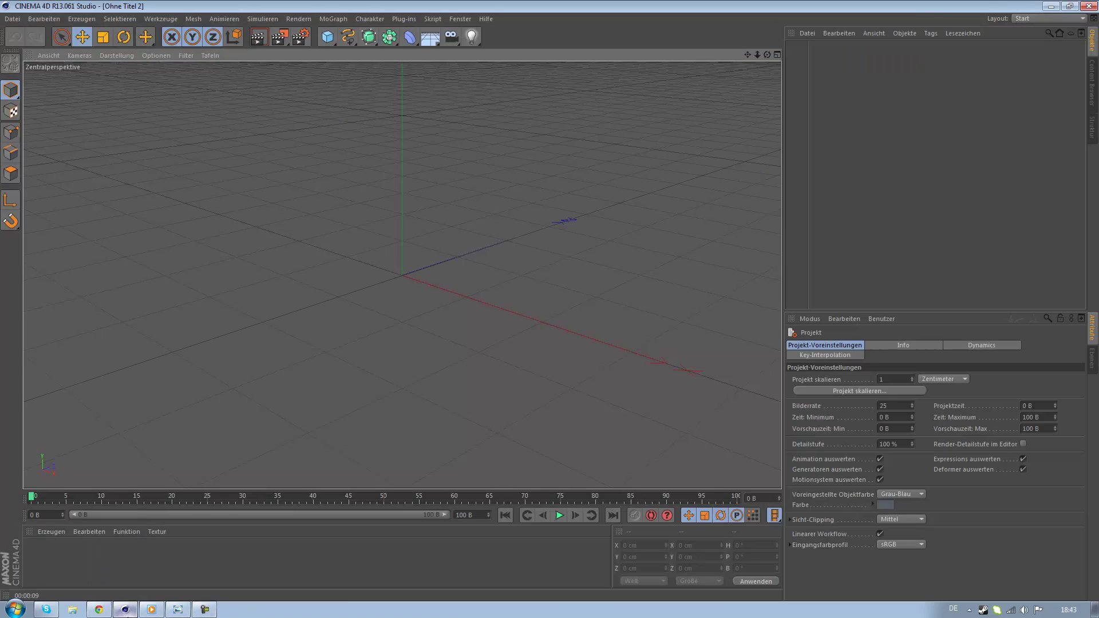
Add a Platonischer Körper from the Cube palette and raise its segments to 2
left_click(332, 22)
left_click(481, 90)
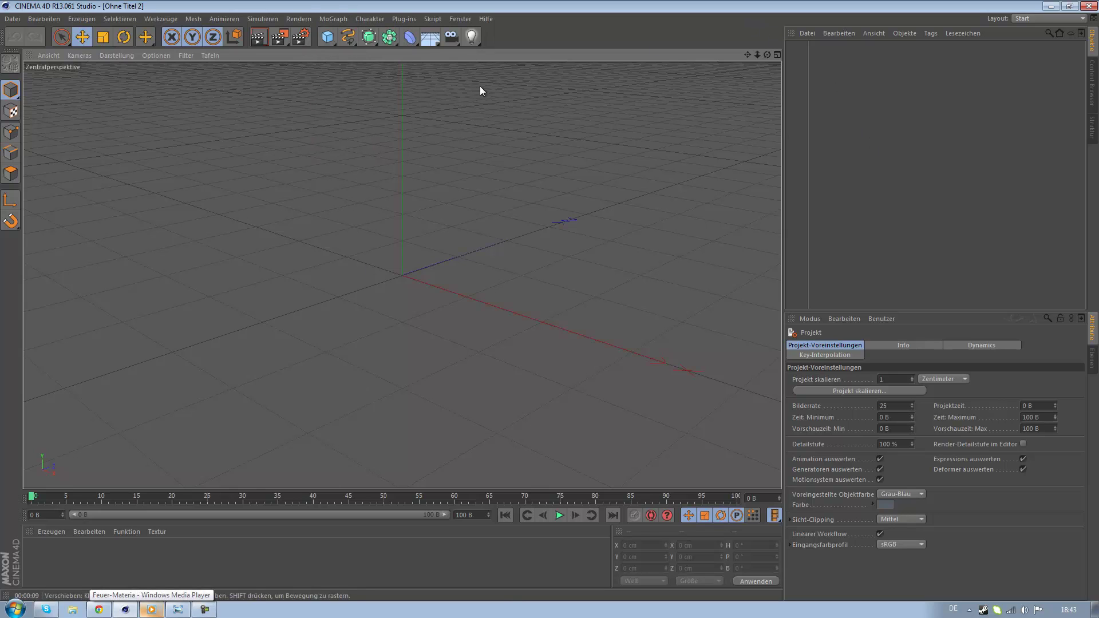
left_click(329, 38)
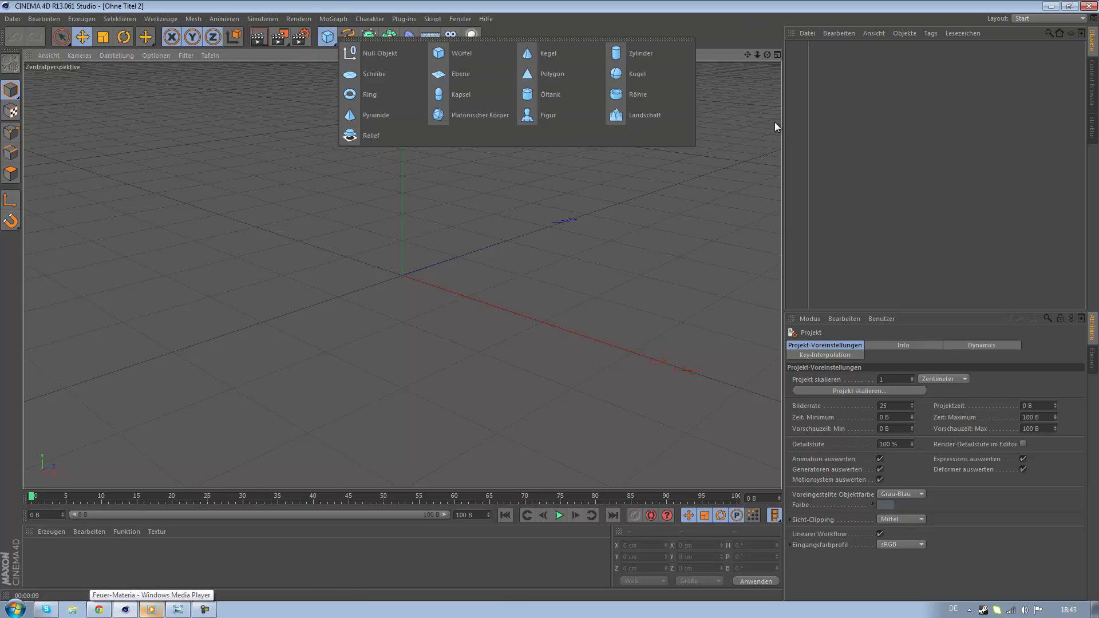
left_click(459, 115)
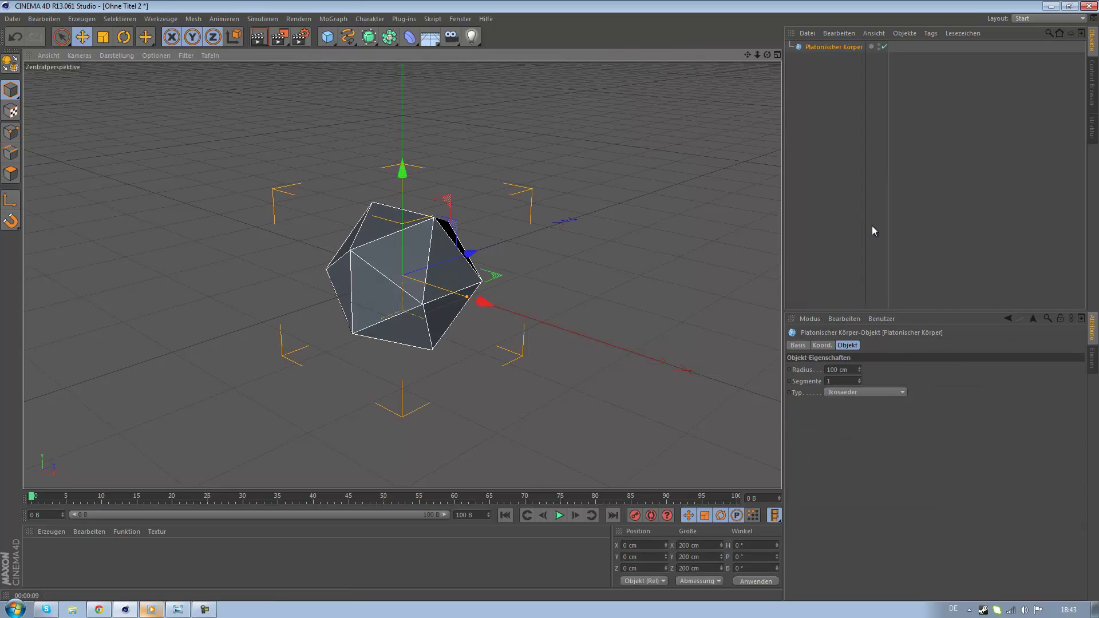
left_click(860, 380)
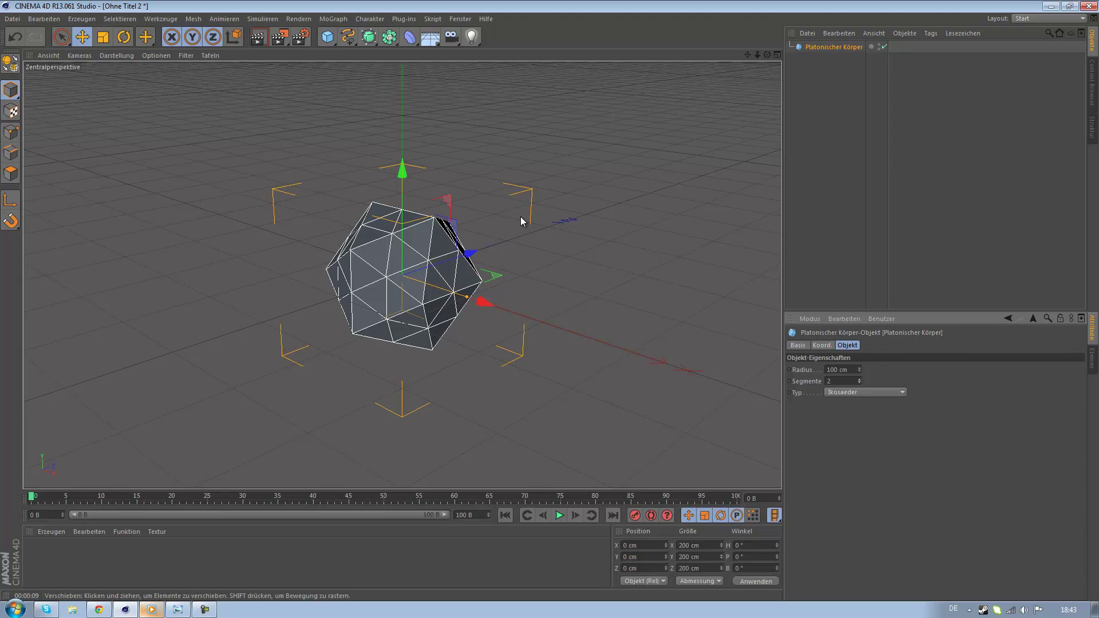
Scale the Platonic solid up to 335 cm, a 167.5 cm radius
key("t")
left_click_drag(521, 217, 761, 115)
mouse_move(336, 256)
left_mouse_down("alt")
mouse_move(230, 258)
mouse_move(421, 314)
mouse_move(685, 249)
left_mouse_up("alt")
left_click(685, 250)
mouse_move(520, 239)
middle_mouse_down("alt")
mouse_move(431, 215)
mouse_move(524, 225)
middle_mouse_up("alt")
Set the solid to 3 segments and Typ Oktaeder
left_click(827, 46)
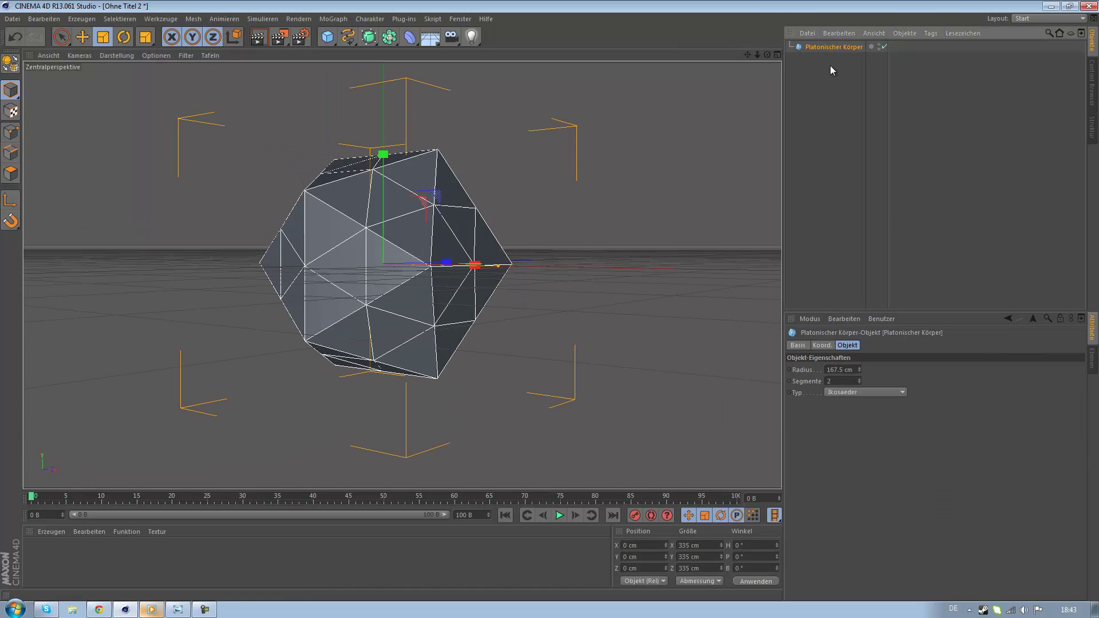
left_click(859, 380)
left_click(859, 383)
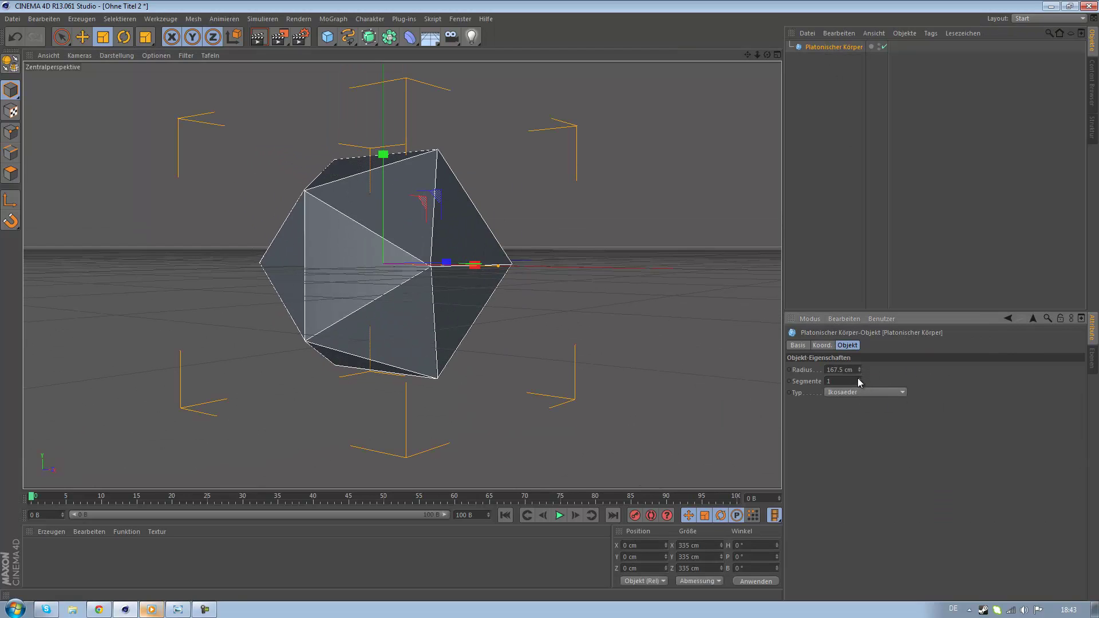
type("3")
left_click(852, 394)
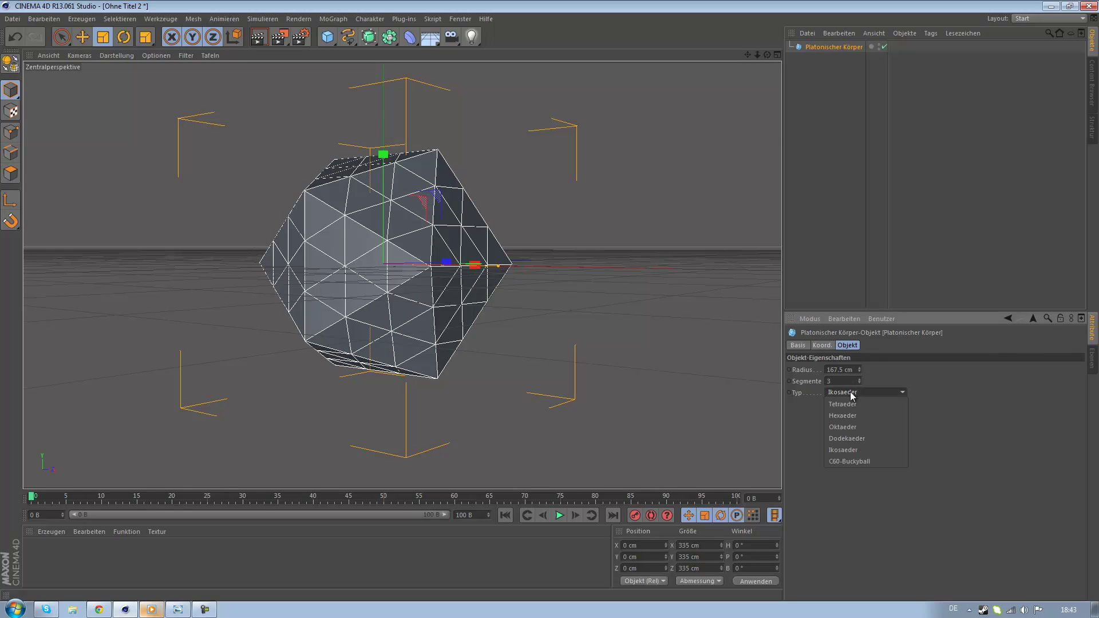
left_click(851, 419)
left_click(842, 390)
left_click(847, 422)
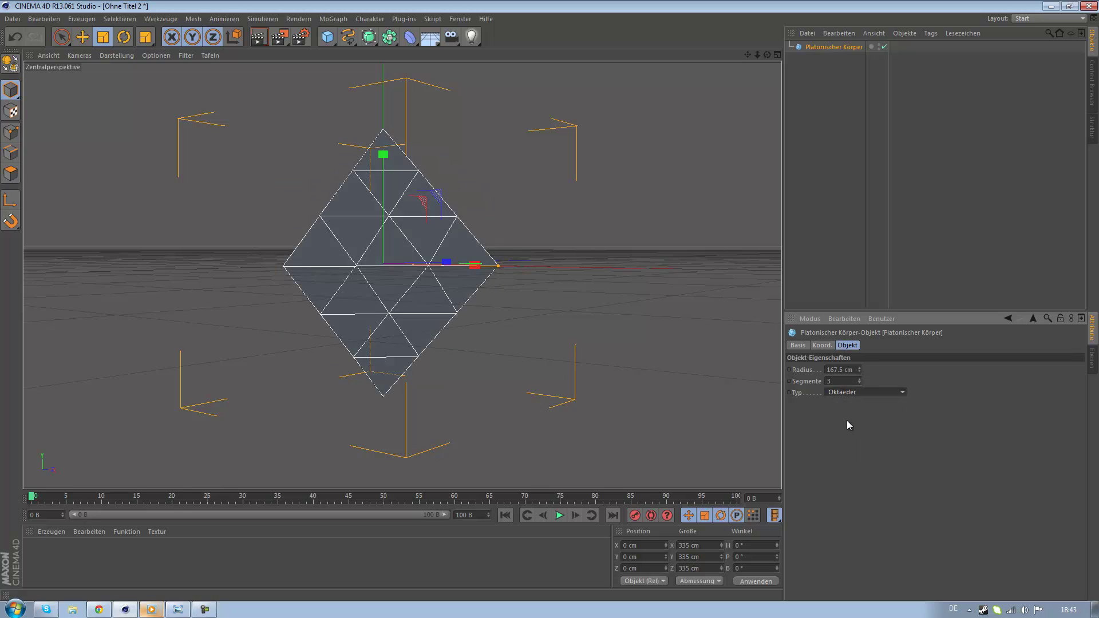
mouse_move(332, 229)
left_mouse_down("alt")
mouse_move(198, 198)
mouse_move(315, 108)
left_mouse_up("alt")
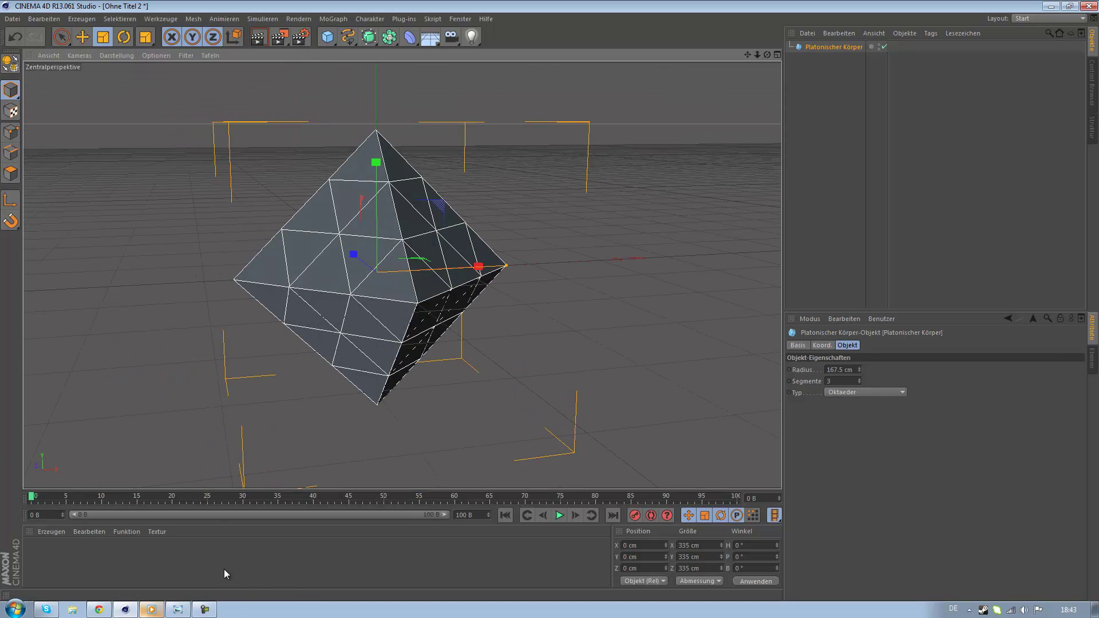
Add a Cartoon-Renderer effect in the render settings, with the window moved aside to show the octahedron
left_click(300, 38)
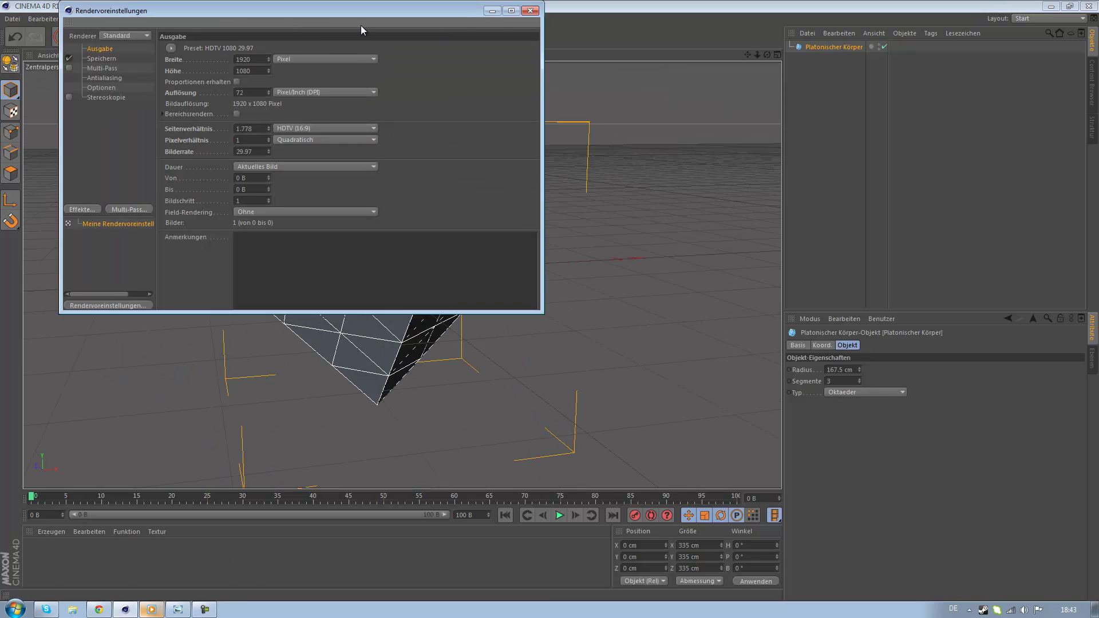
left_click_drag(466, 10, 988, 68)
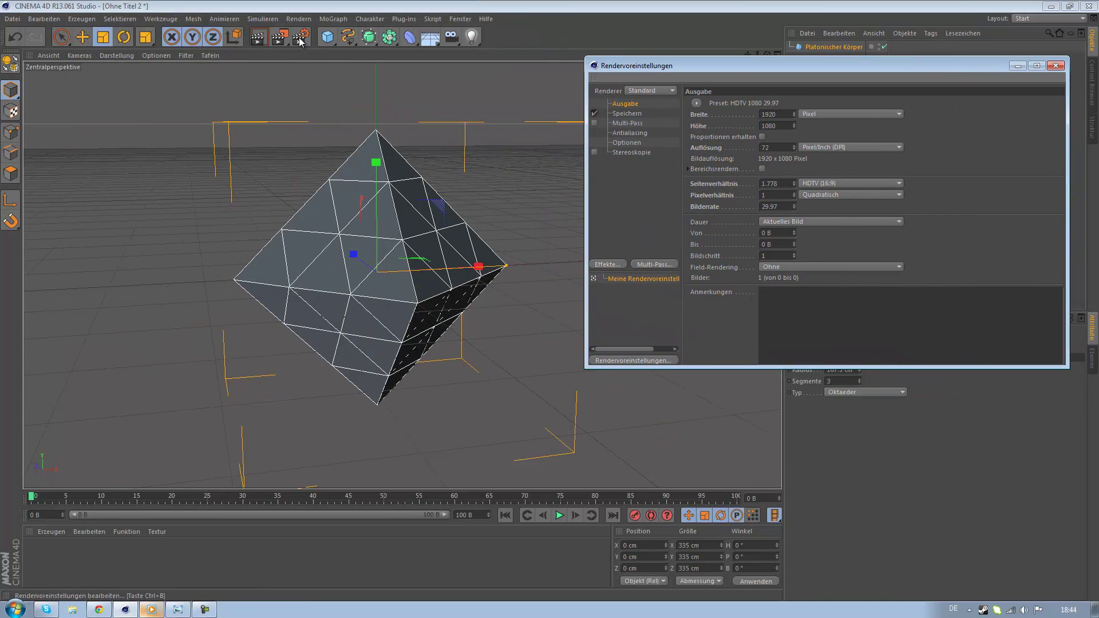
left_click(610, 266)
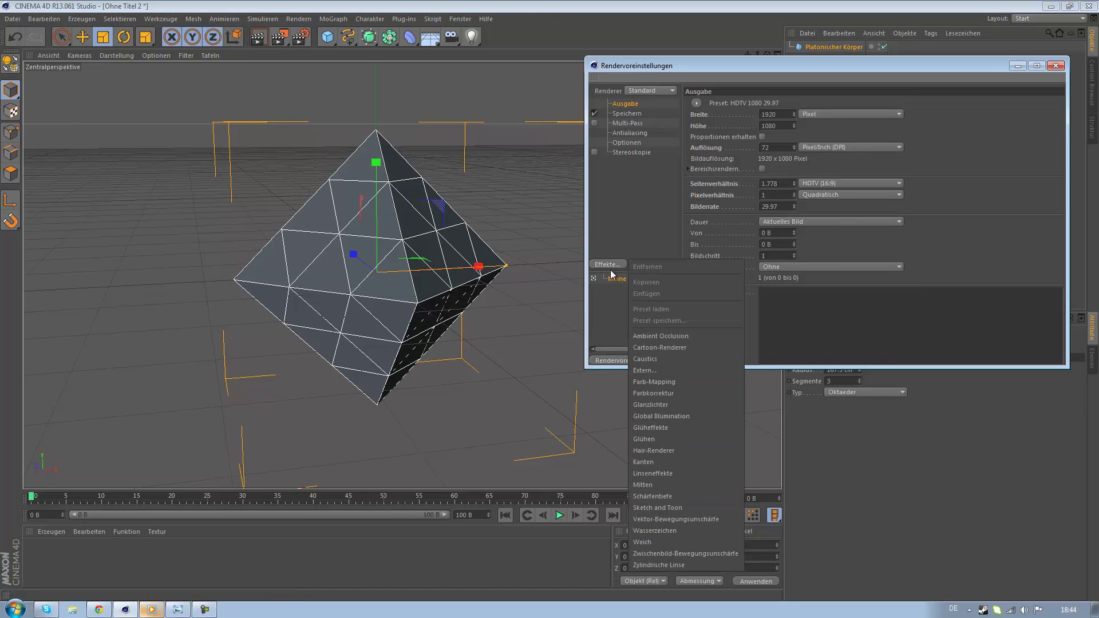
left_click(654, 350)
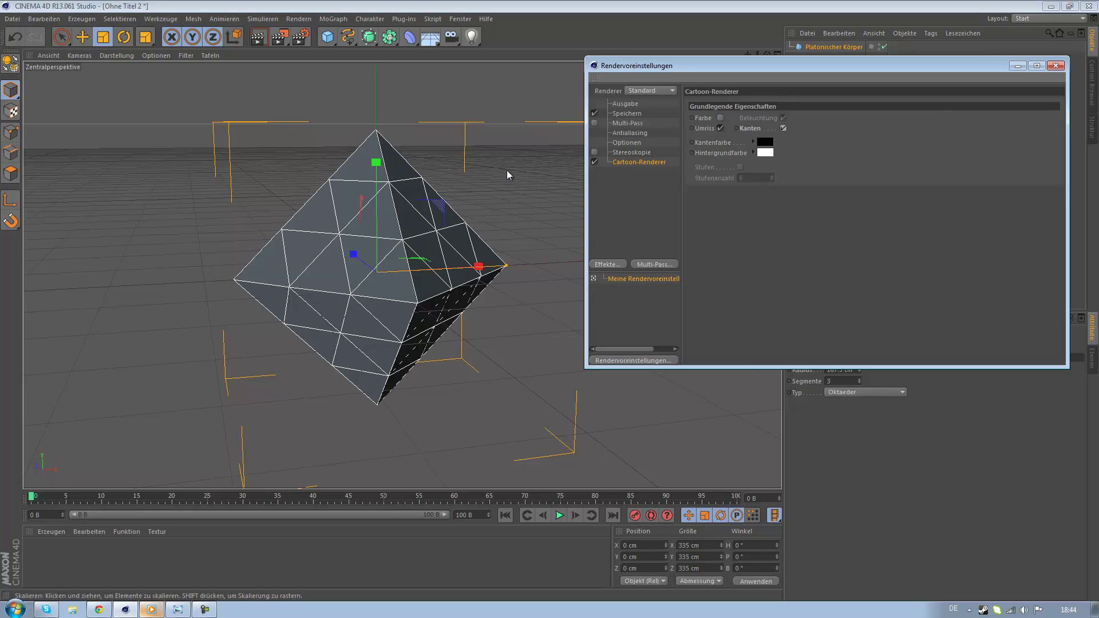
Test-render the cartoon look and set the Hintergrundfarbe to black
left_click(258, 38)
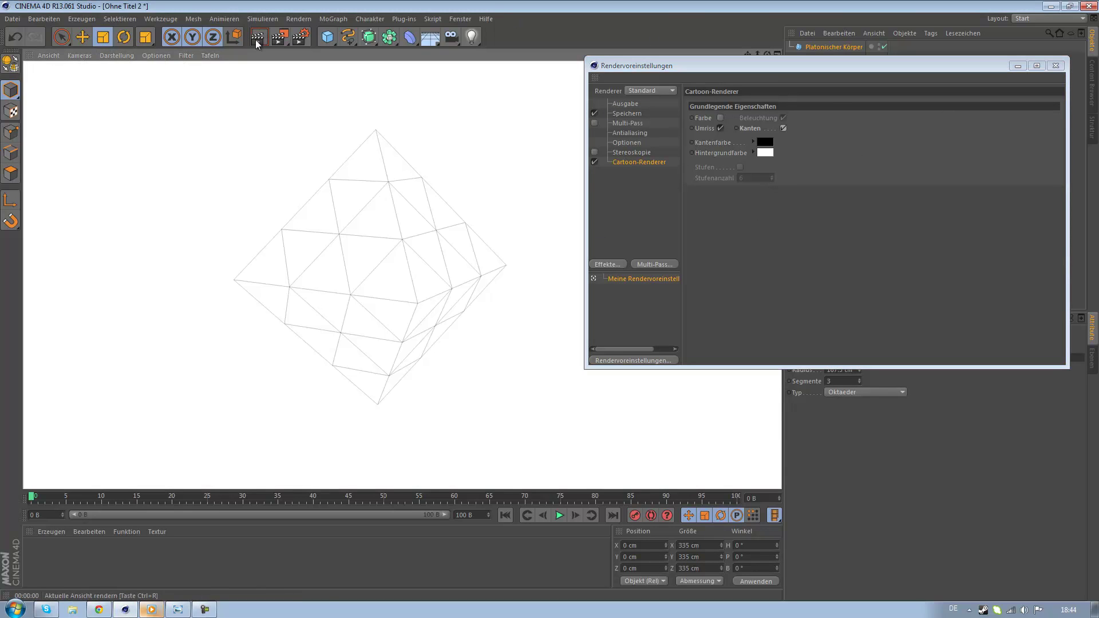
scroll(403, 174, "up", 2)
mouse_move(403, 174)
left_mouse_down("alt")
mouse_move(389, 174)
mouse_move(441, 199)
mouse_move(436, 299)
left_mouse_up("alt")
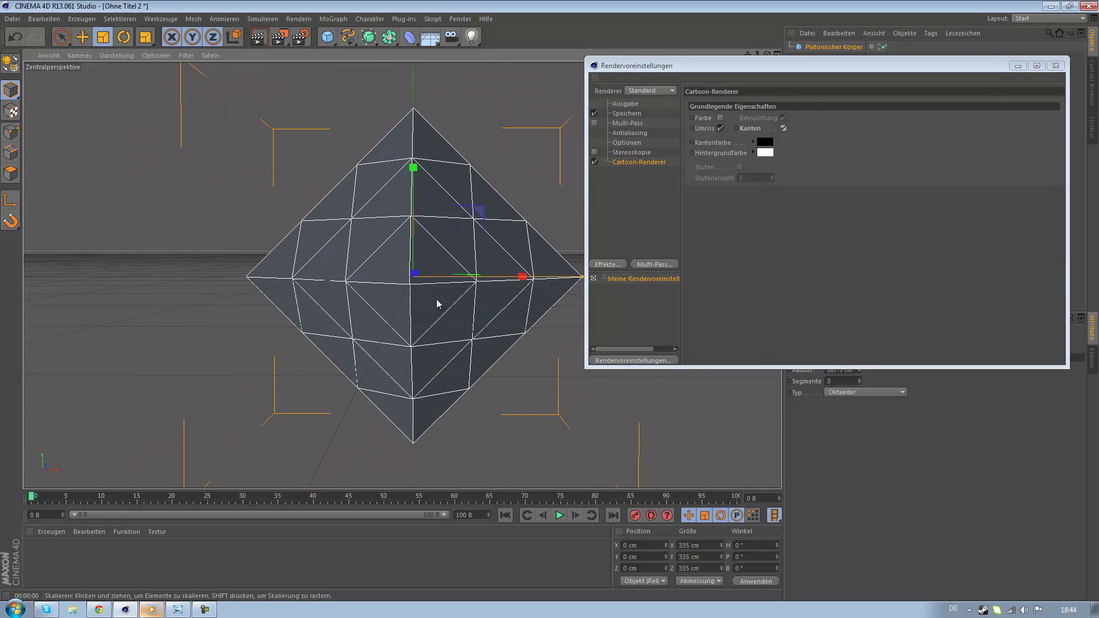
left_click(257, 39)
left_click(765, 152)
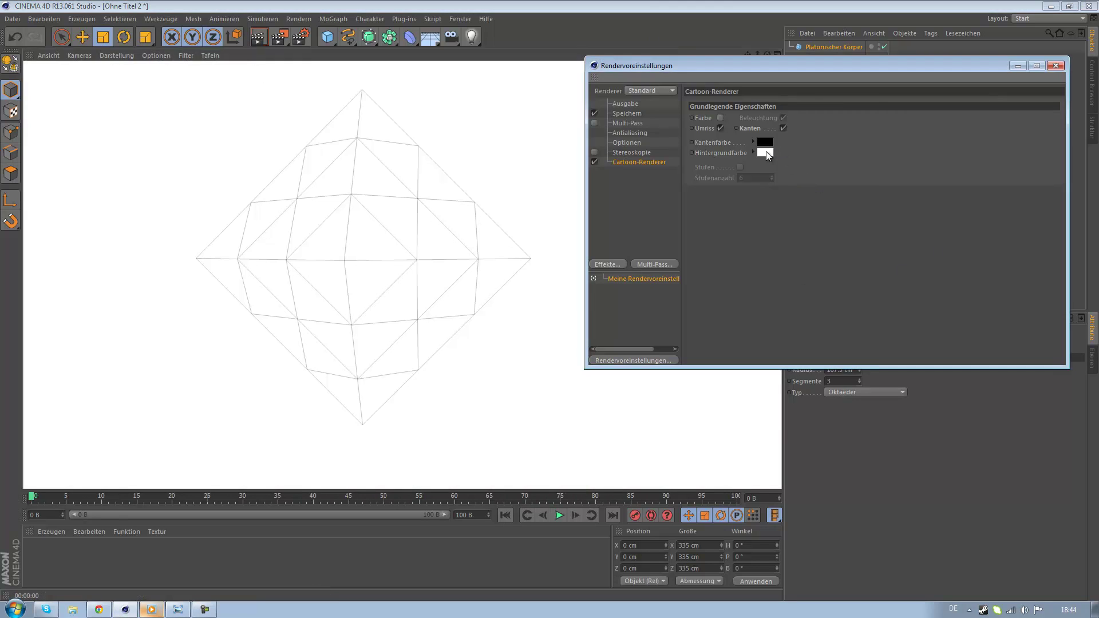
left_click(733, 207)
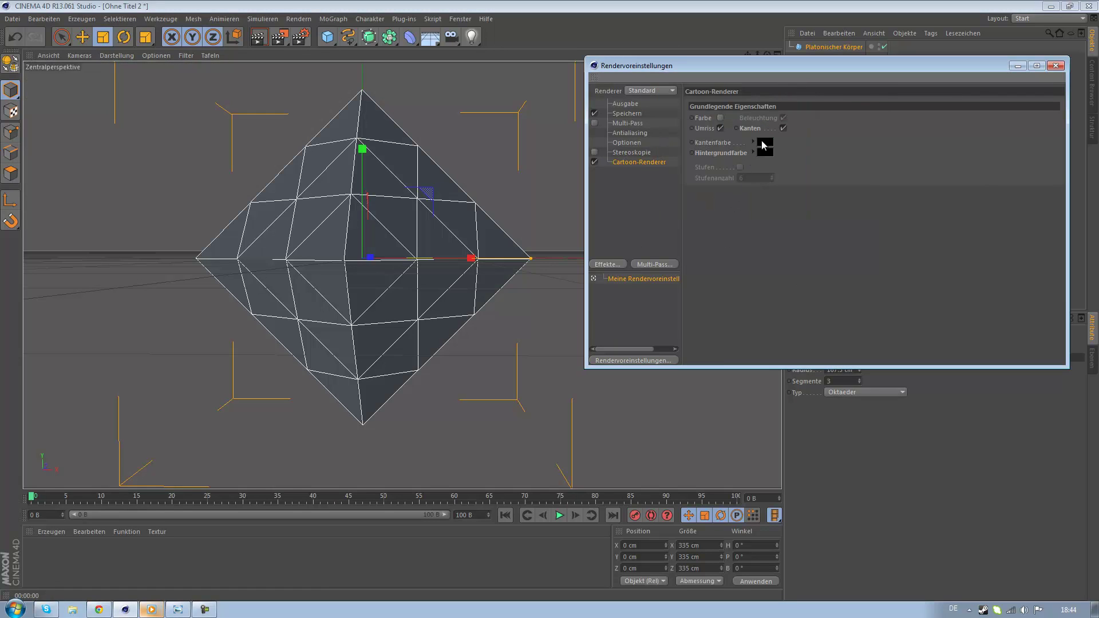
Make the edge lines cyan and test-render
left_click(764, 143)
left_click_drag(751, 98, 786, 99)
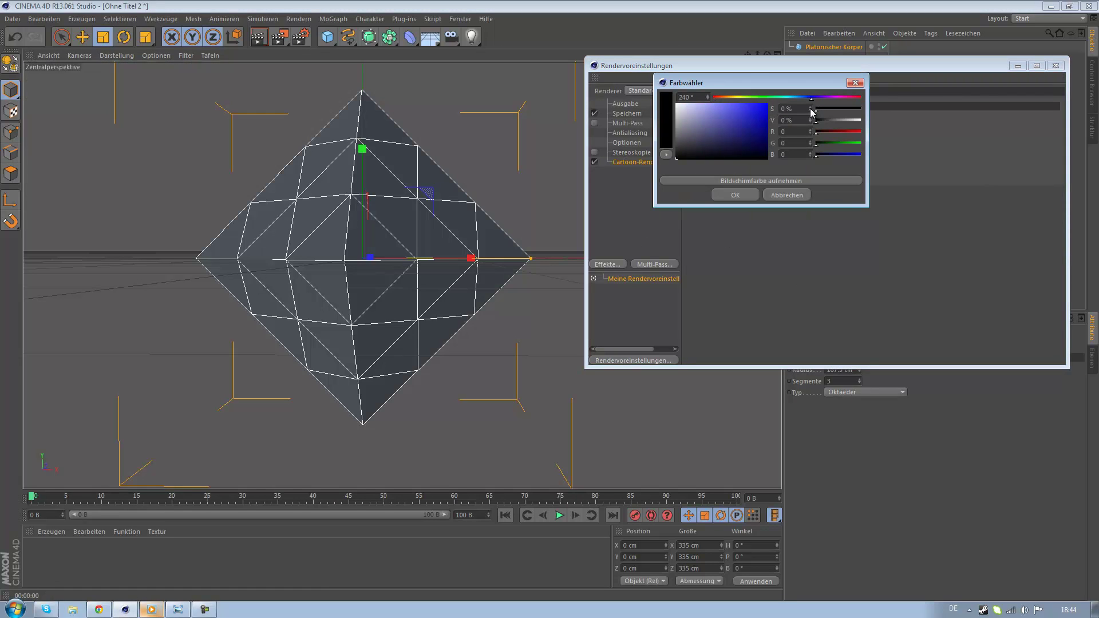
left_click(758, 109)
left_click(735, 196)
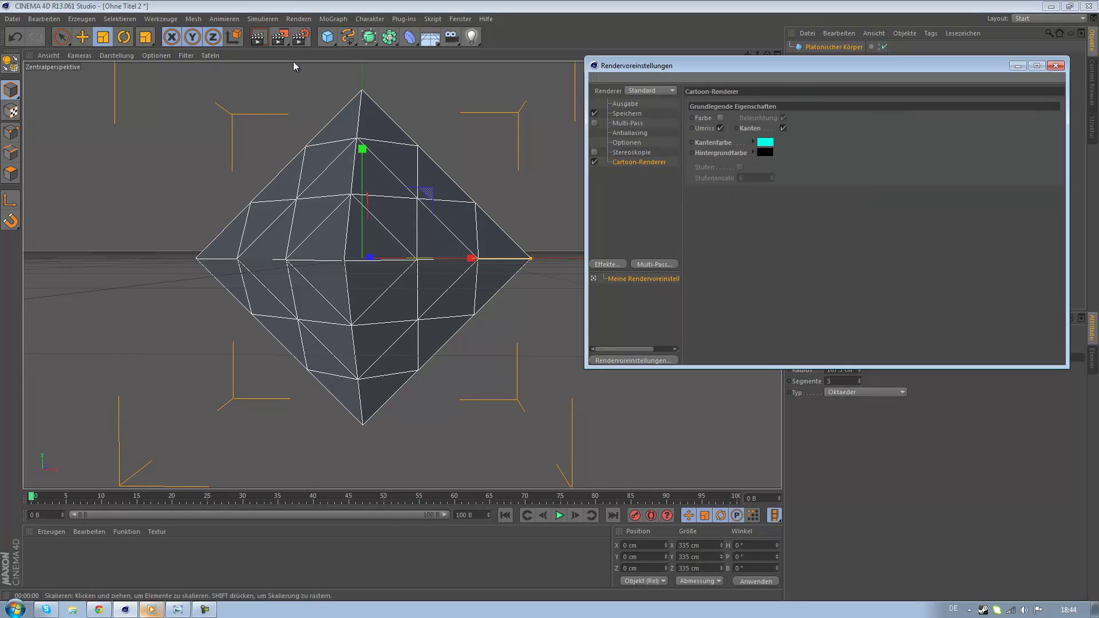
left_click(258, 36)
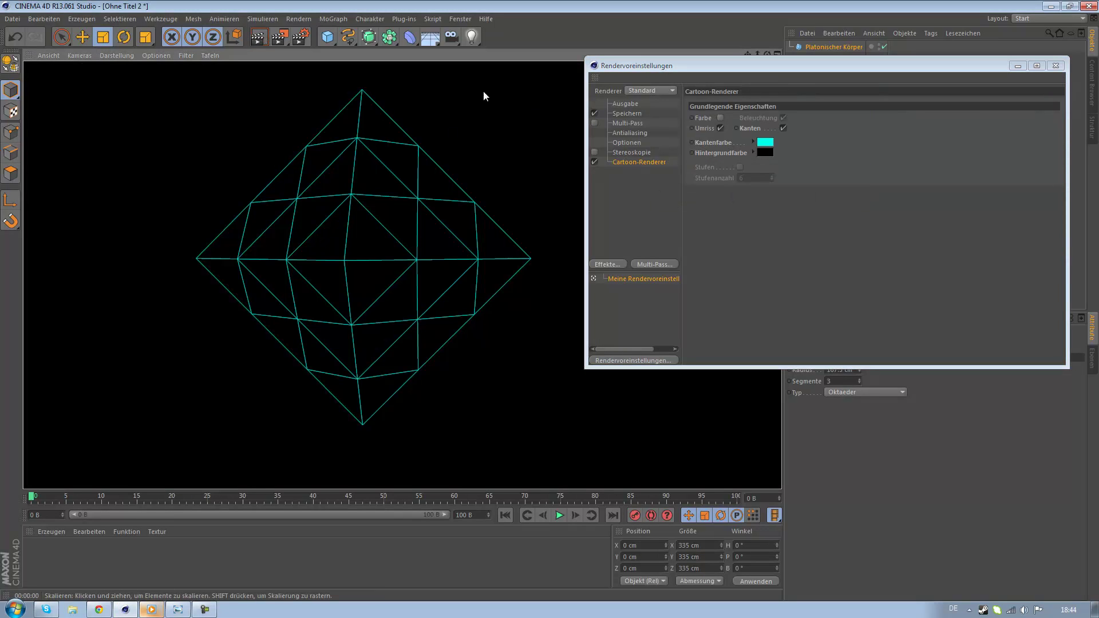
Change the Kantenfarbe to white and render again to check
left_click(765, 152)
left_click(689, 109)
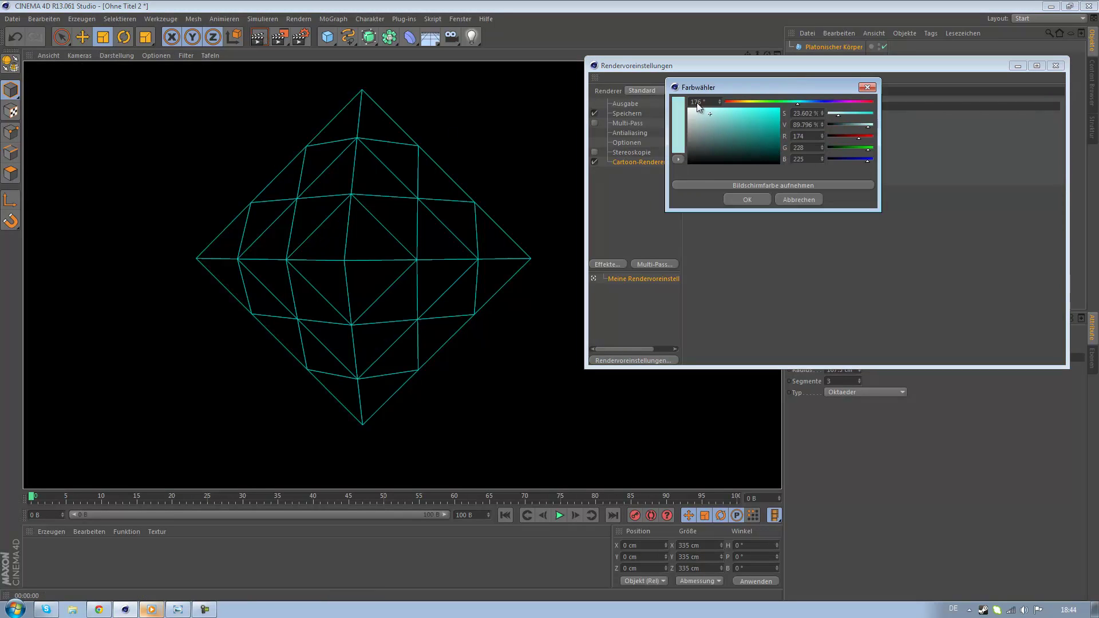
left_click(747, 199)
left_click(257, 37)
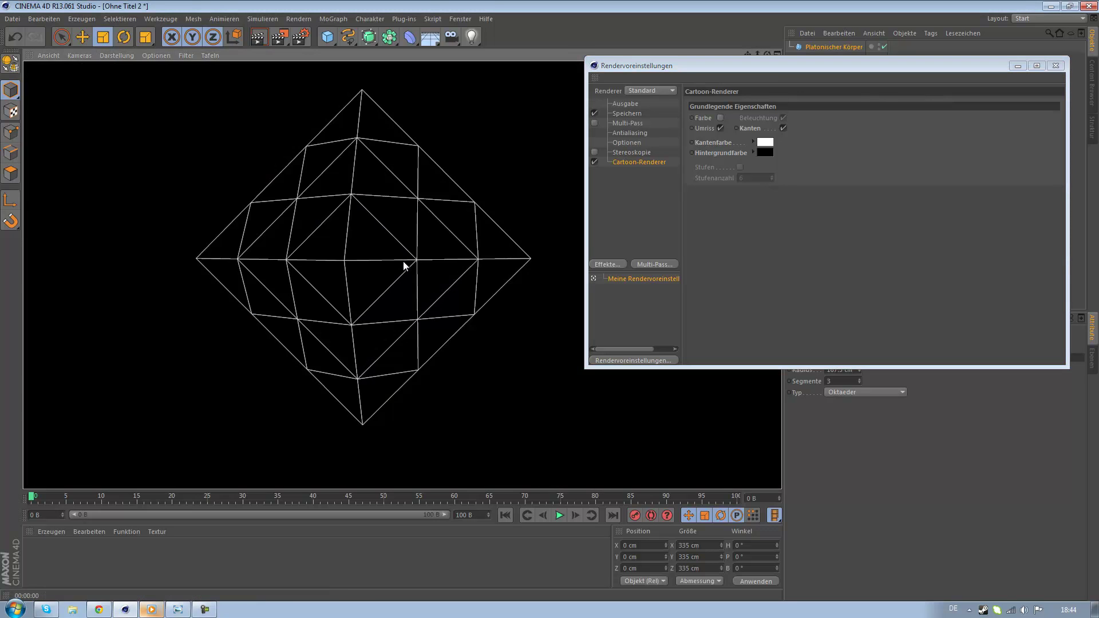
left_click_drag(767, 54, 831, 180)
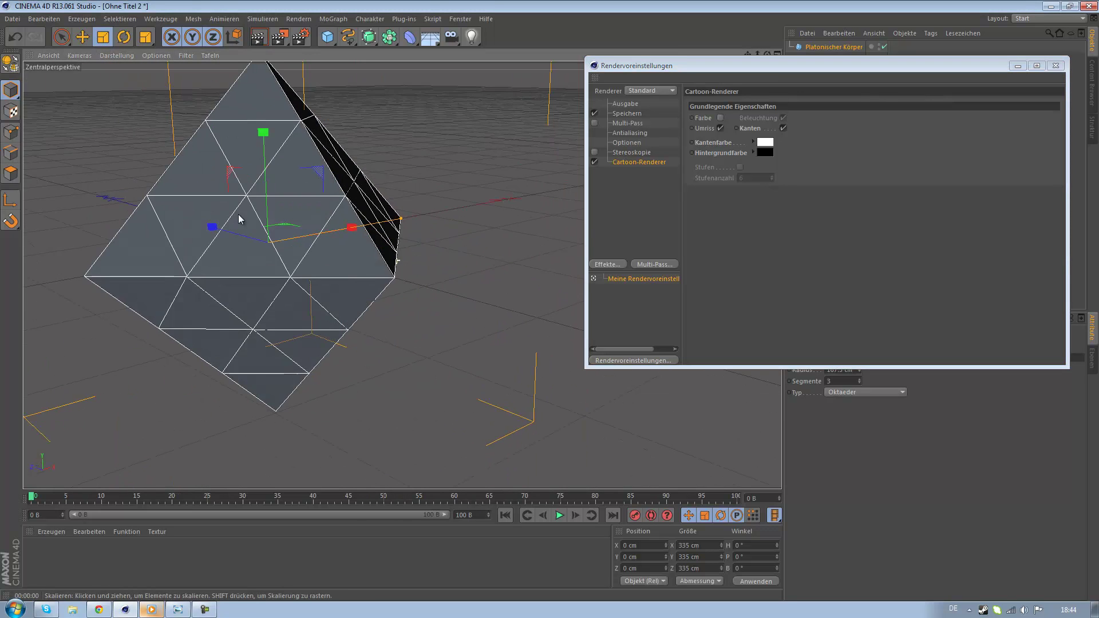
Close the render settings, reframe the octahedron, and move to a later animation frame
left_click(1055, 65)
left_click_drag(432, 94, 857, 105, "alt")
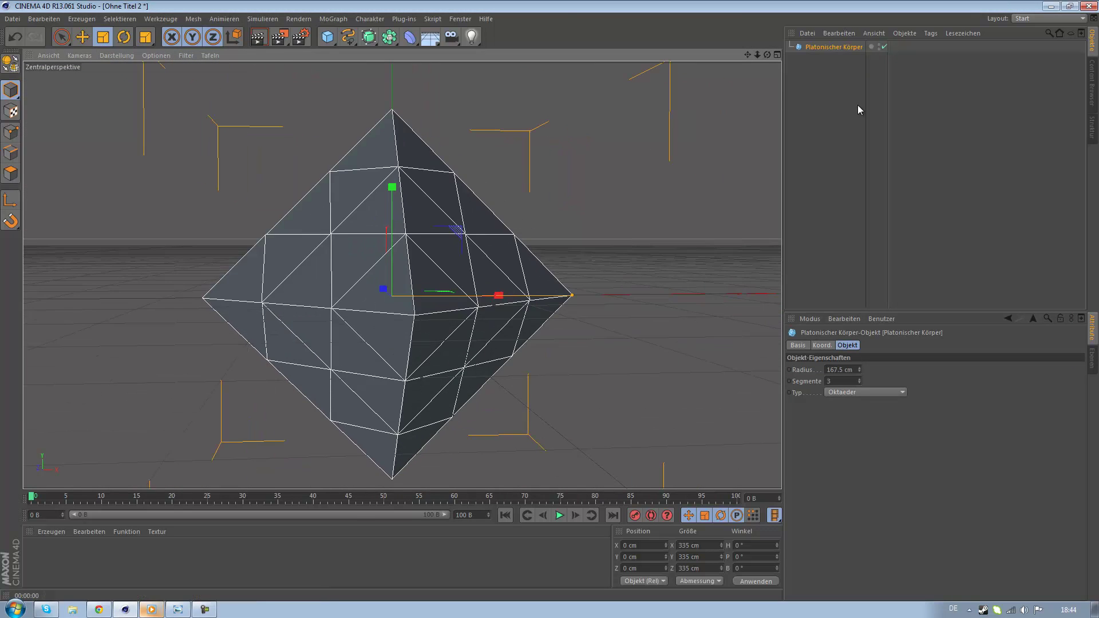
left_click_drag(510, 359, 457, 332, "alt")
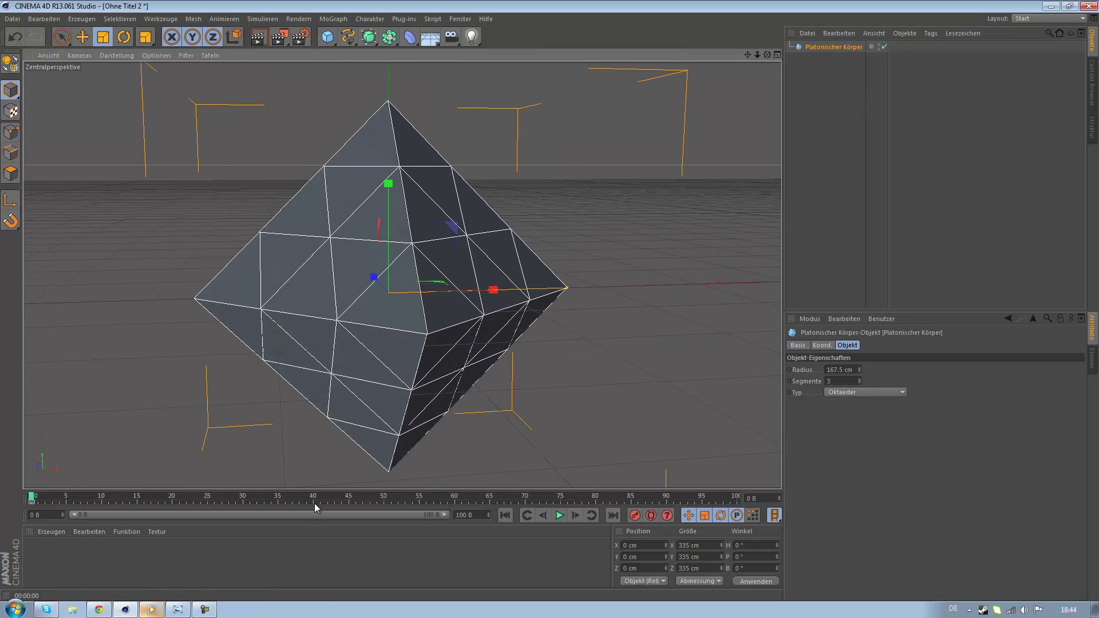
left_click_drag(31, 502, 480, 509)
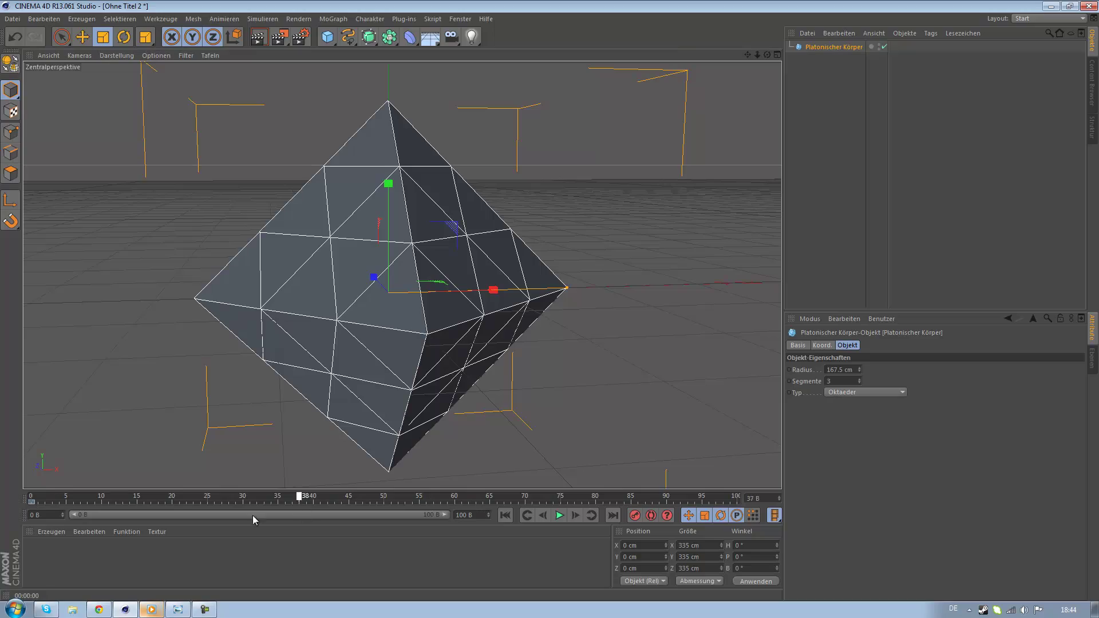
Rotate the octahedron to heading 520.4° and play back the spin from frame 0
left_click_drag(248, 508, 243, 508)
key("r")
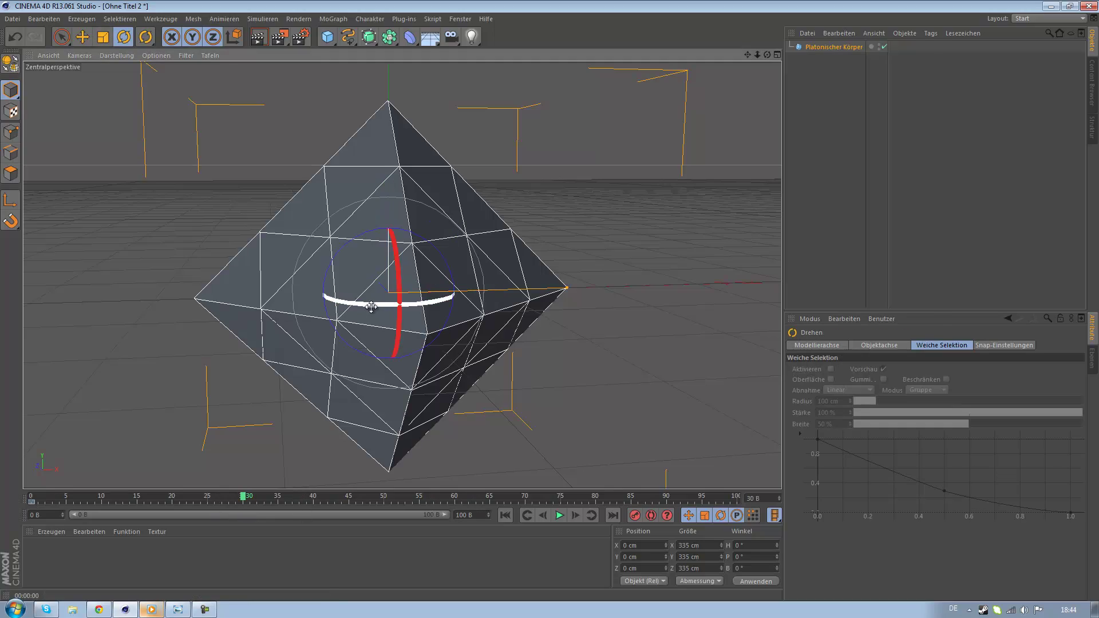
mouse_move(372, 308)
left_mouse_down()
mouse_move(409, 168)
mouse_move(221, 265)
mouse_move(559, 300)
mouse_move(561, 360)
mouse_move(428, 253)
mouse_move(331, 135)
mouse_move(462, 213)
mouse_move(431, 152)
mouse_move(646, 229)
mouse_move(559, 300)
left_mouse_up()
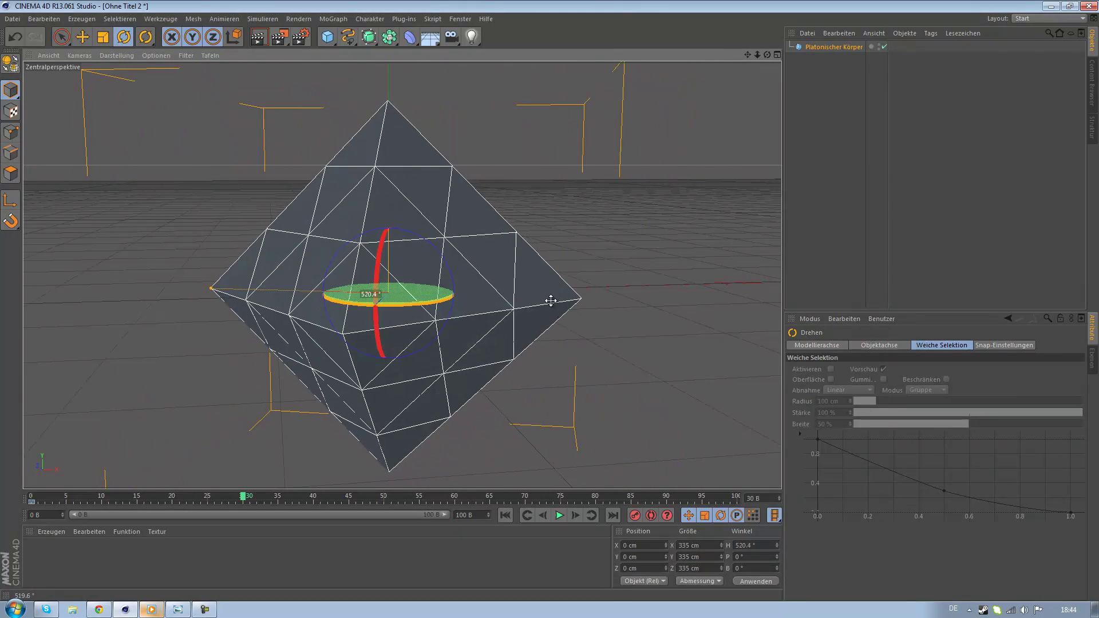
left_click(510, 514)
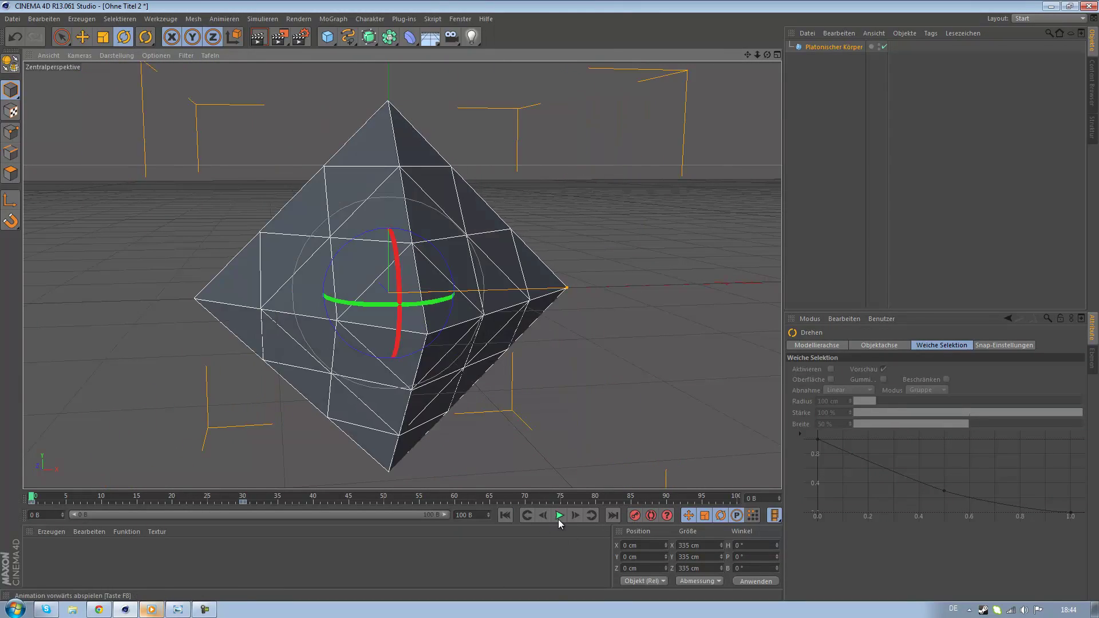
left_click(558, 517)
left_click(559, 517)
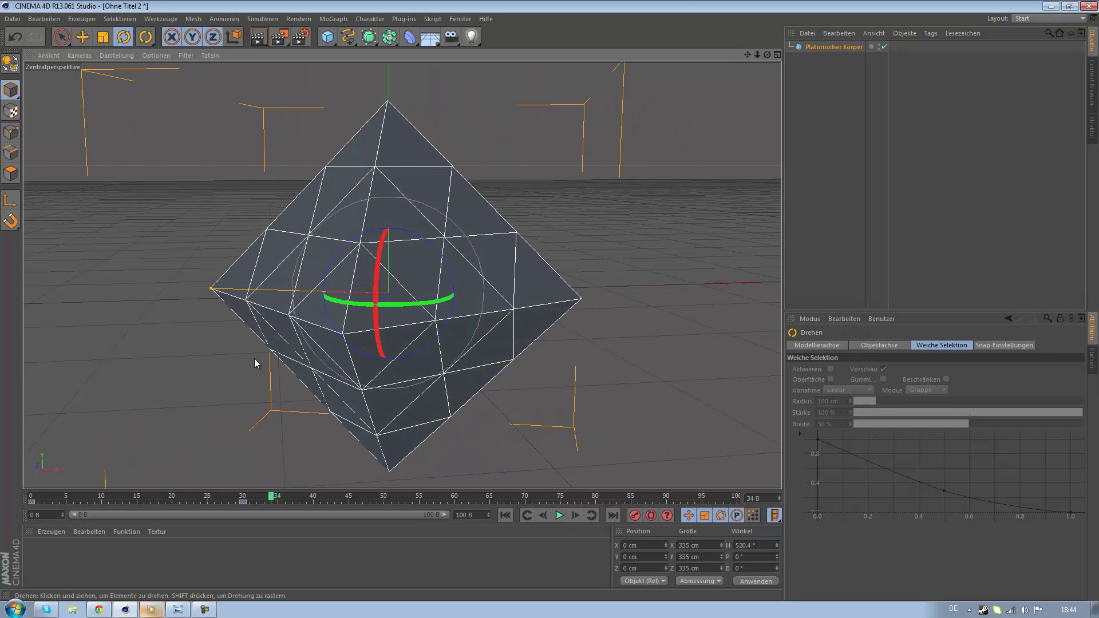
Render the view and lower the octahedron's Segmente to 2
left_click(258, 39)
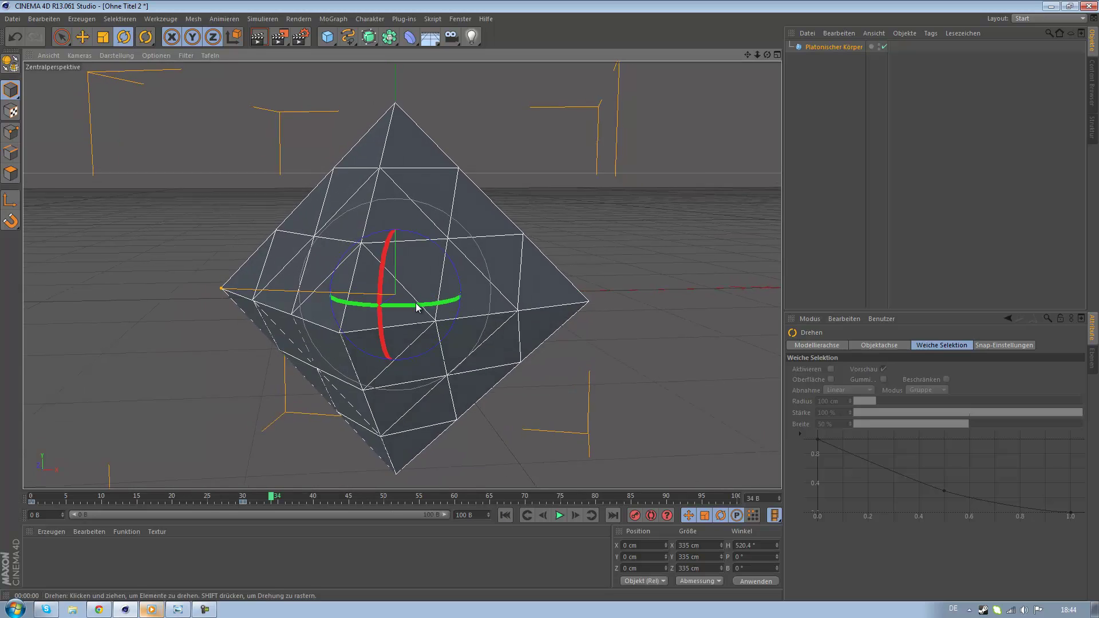
mouse_move(407, 299)
left_mouse_down("alt")
mouse_move(381, 269)
mouse_move(406, 341)
left_mouse_up("alt")
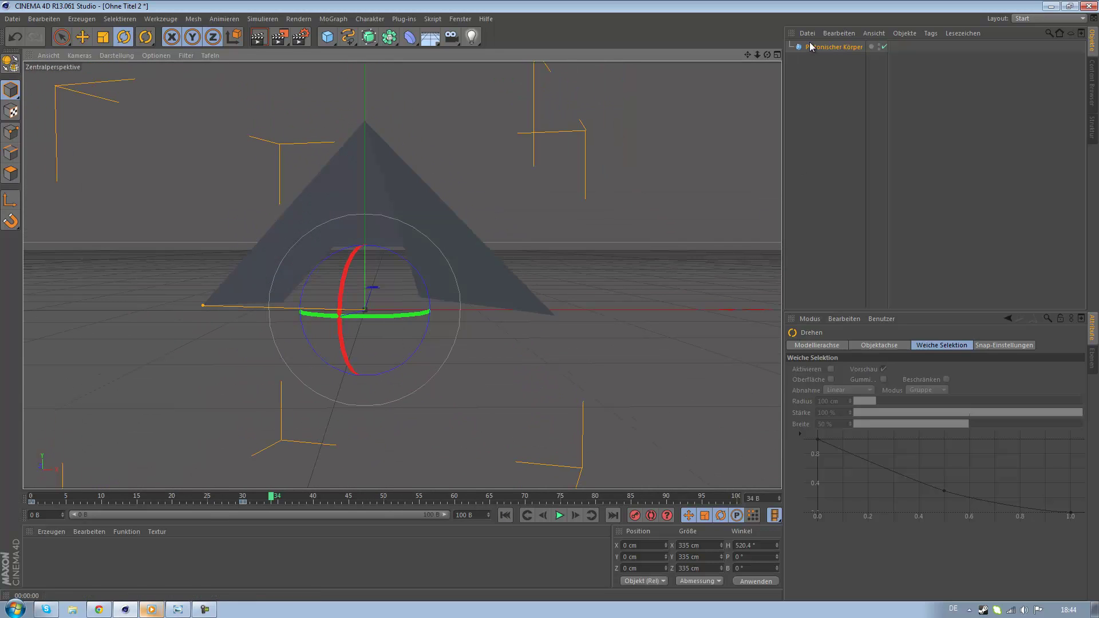
left_click(887, 298)
left_click(859, 383)
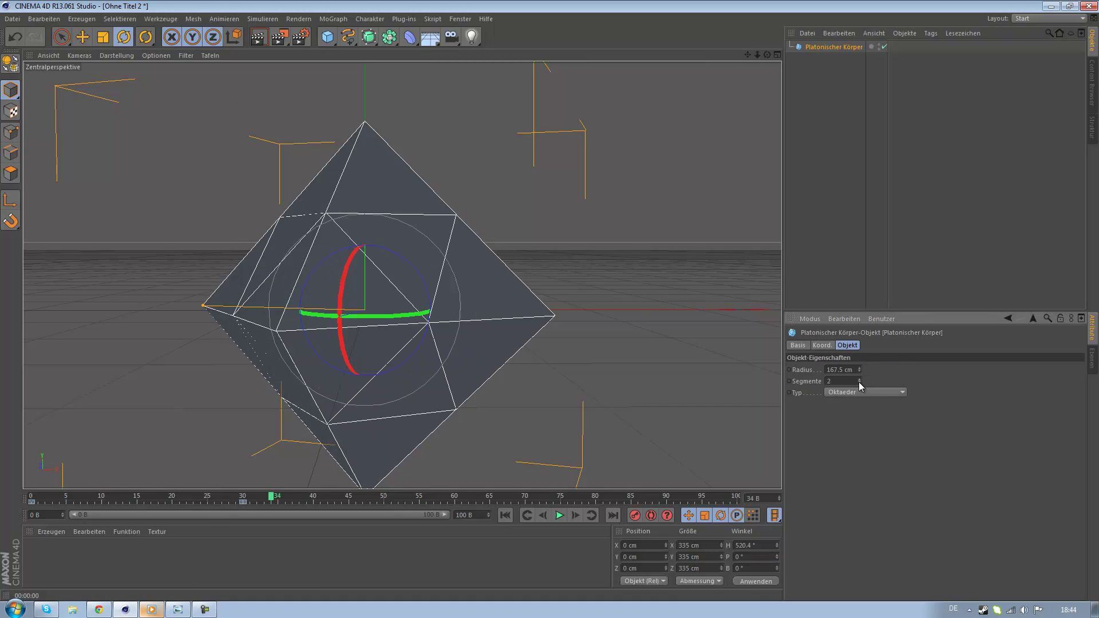
Test-render at 32 segments, settle on 4 segments, and briefly check the browser
left_click(258, 37)
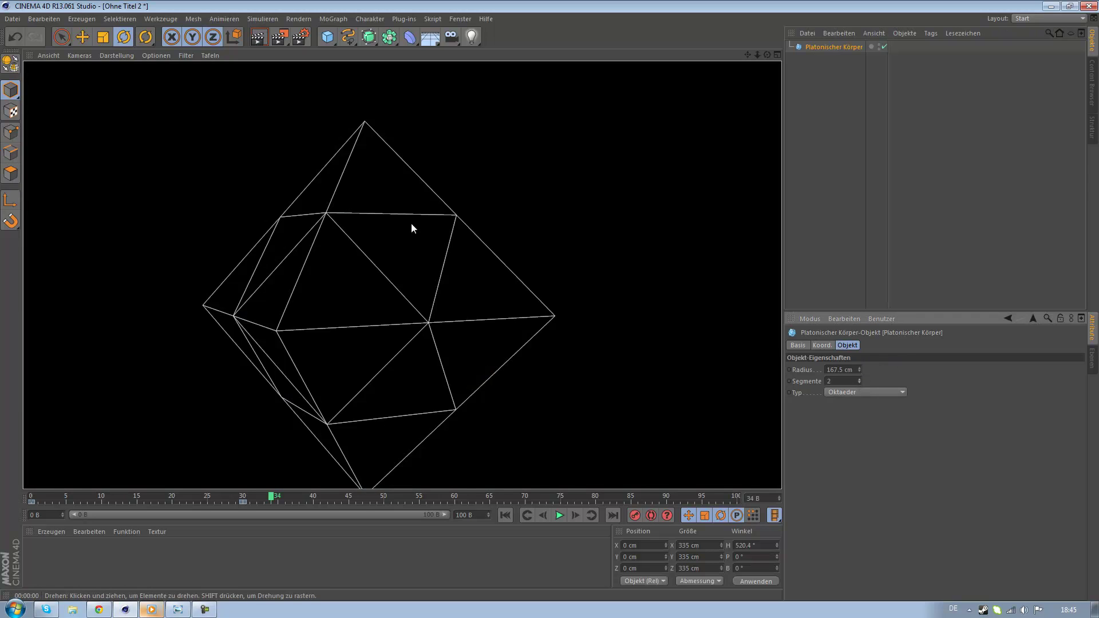
left_click_drag(859, 381, 859, 355)
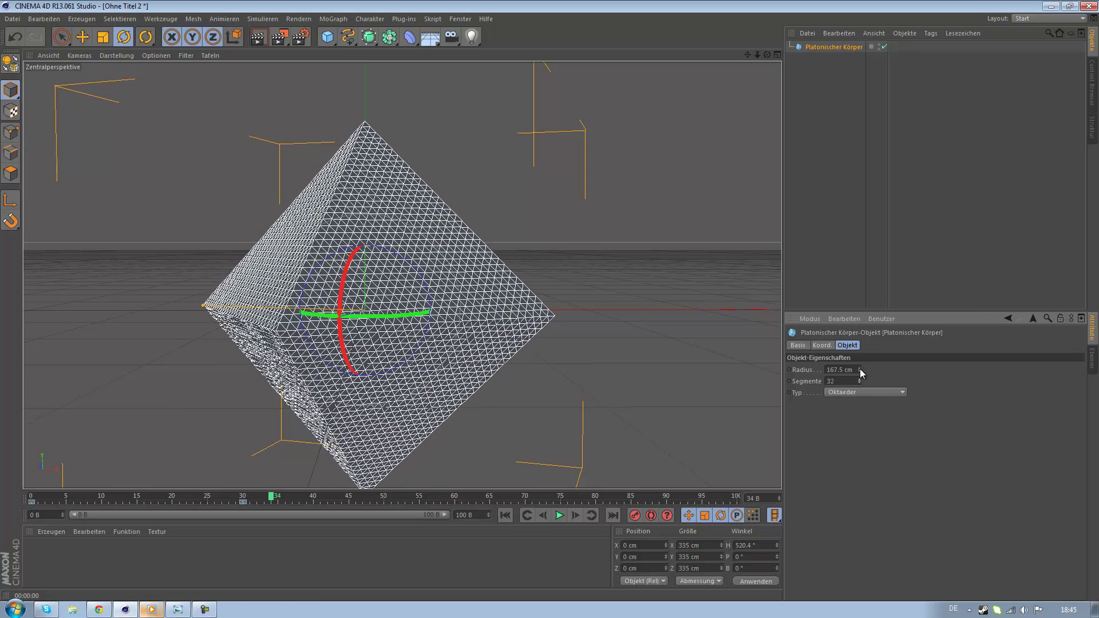
key("ctrl+r")
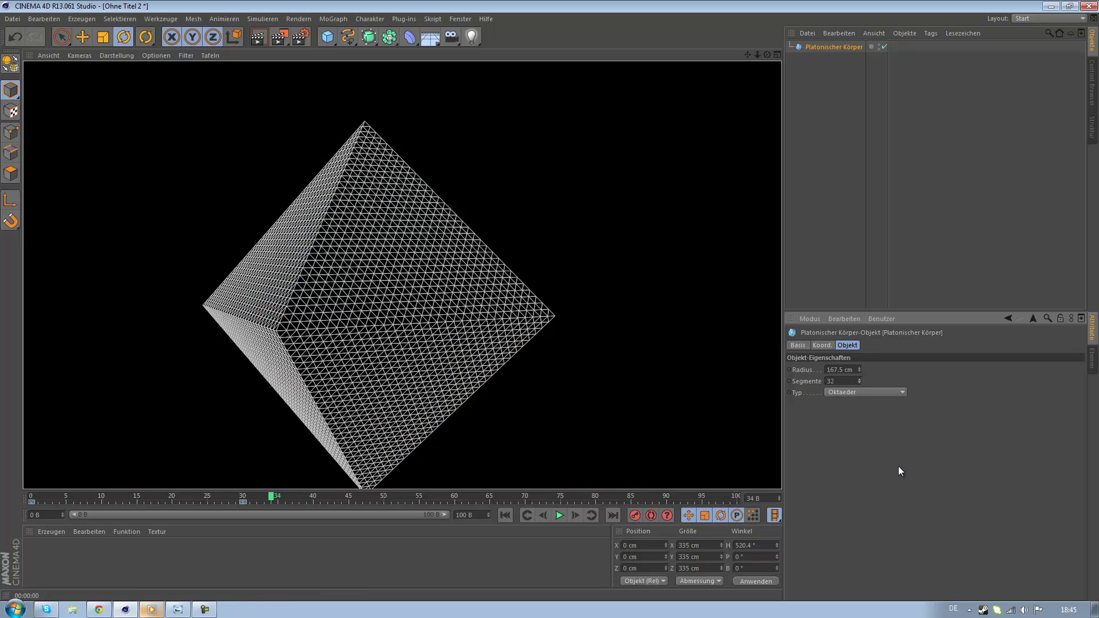
left_click_drag(861, 382, 861, 379)
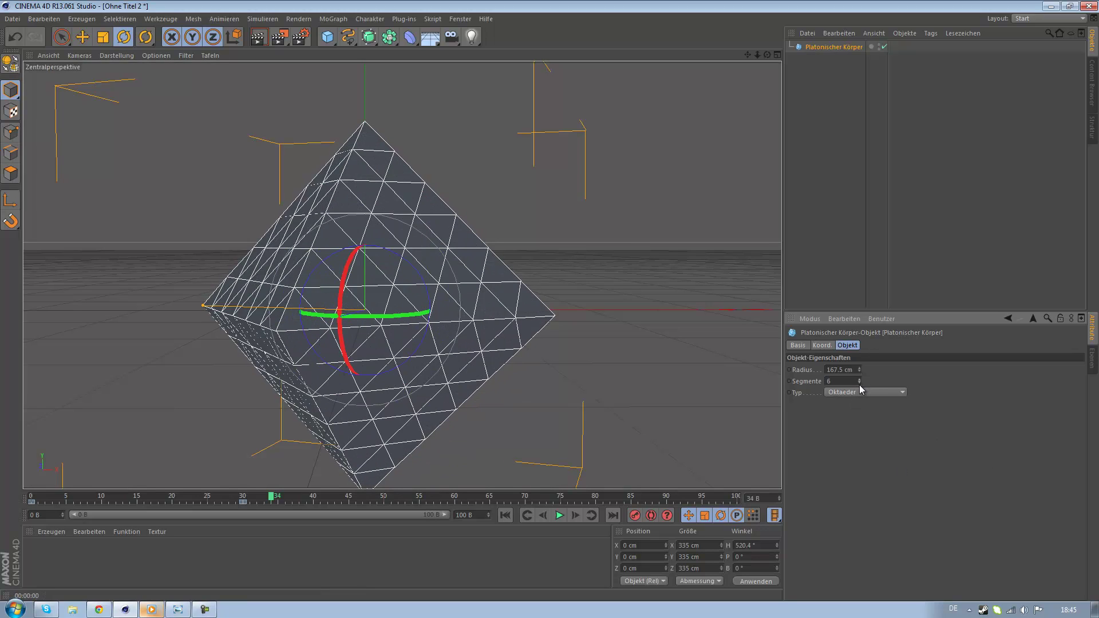
left_click(258, 37)
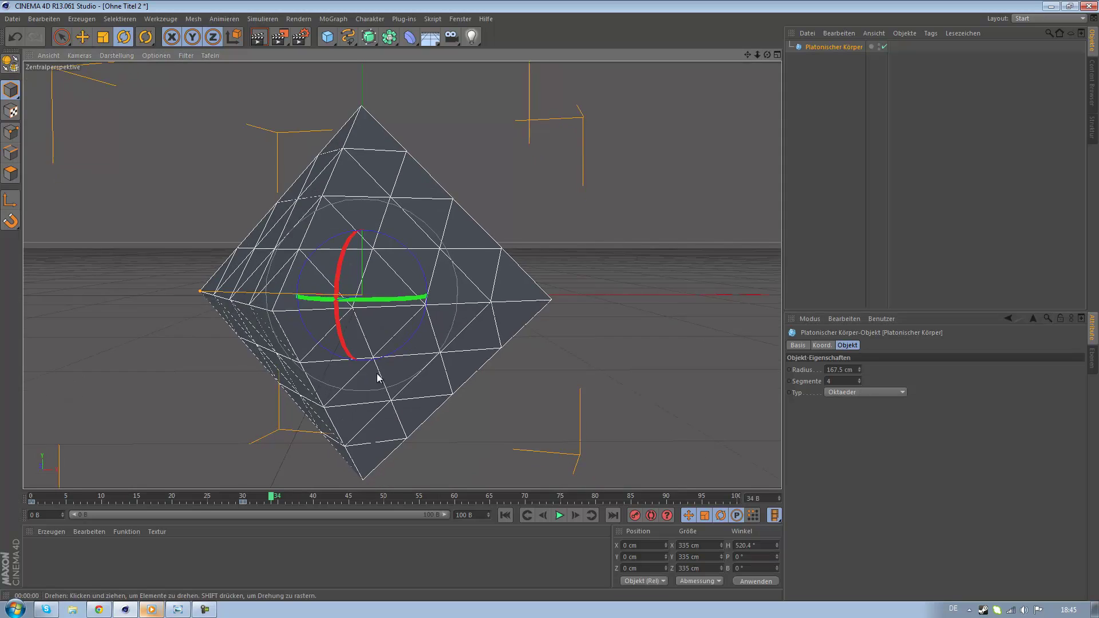
left_click(98, 609)
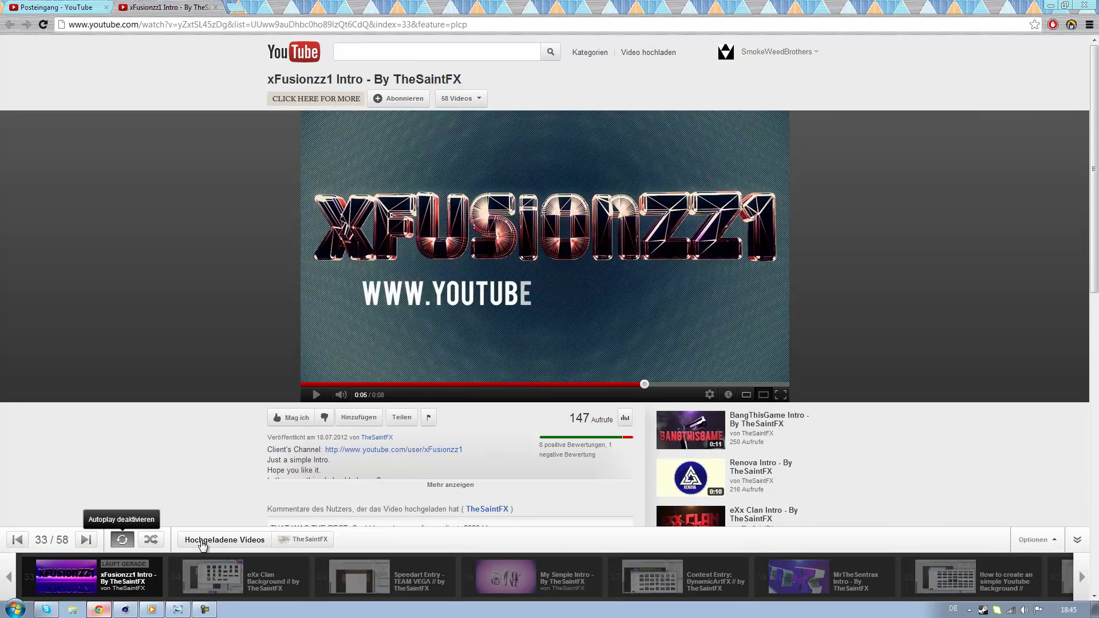
left_click(126, 610)
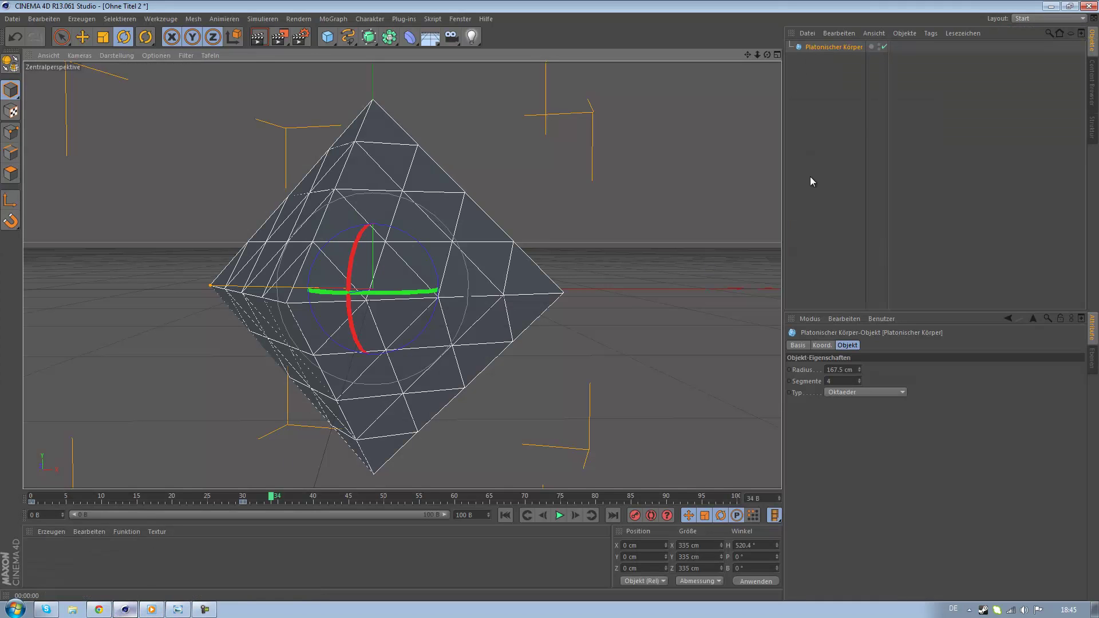
Apply an HDTV resolution preset in the render Ausgabe settings
key("ctrl+b")
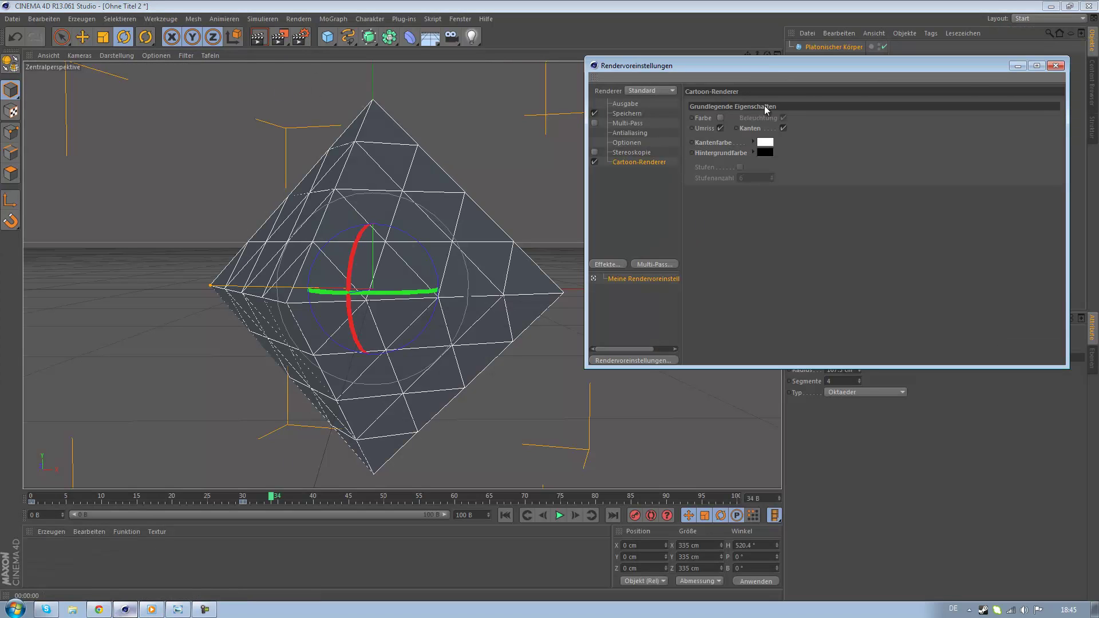
left_click(1056, 66)
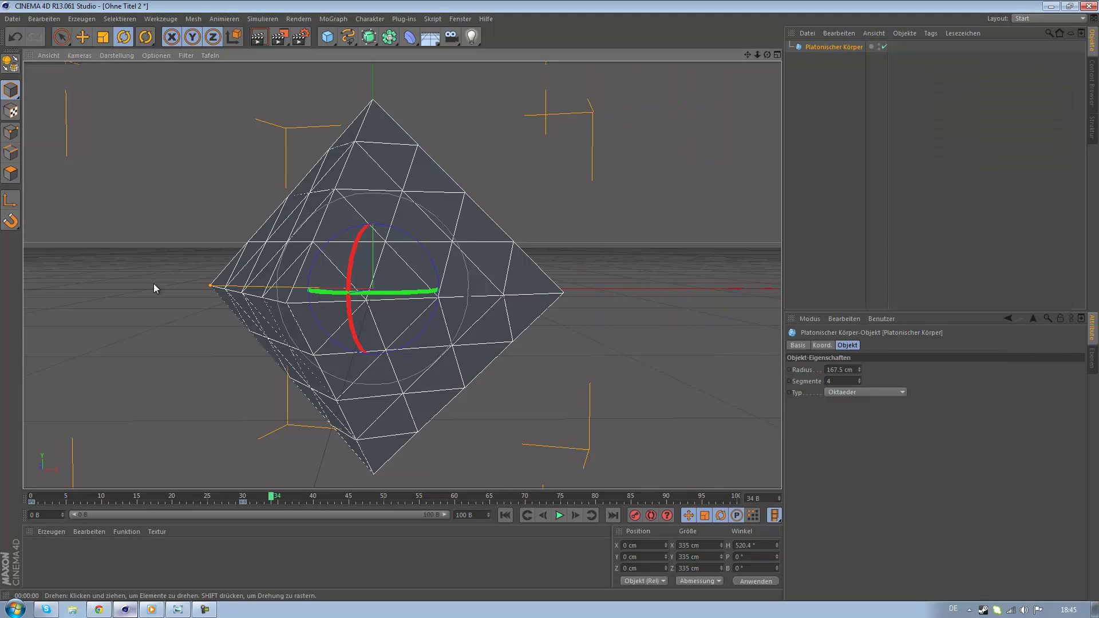
left_click(295, 40)
left_click(626, 105)
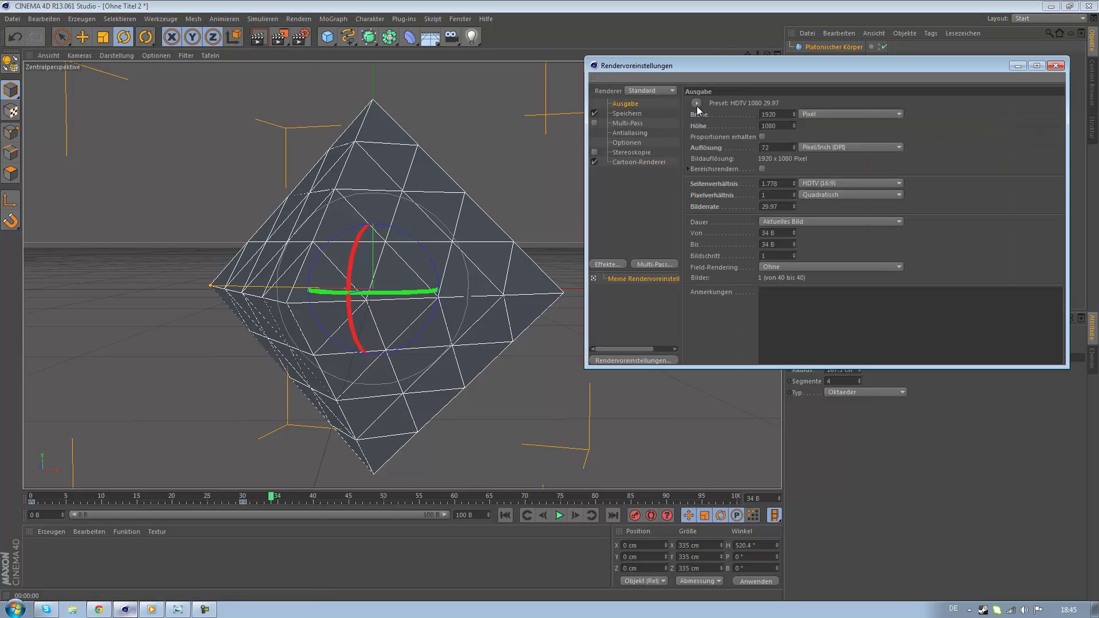
left_click(696, 103)
mouse_move(725, 137)
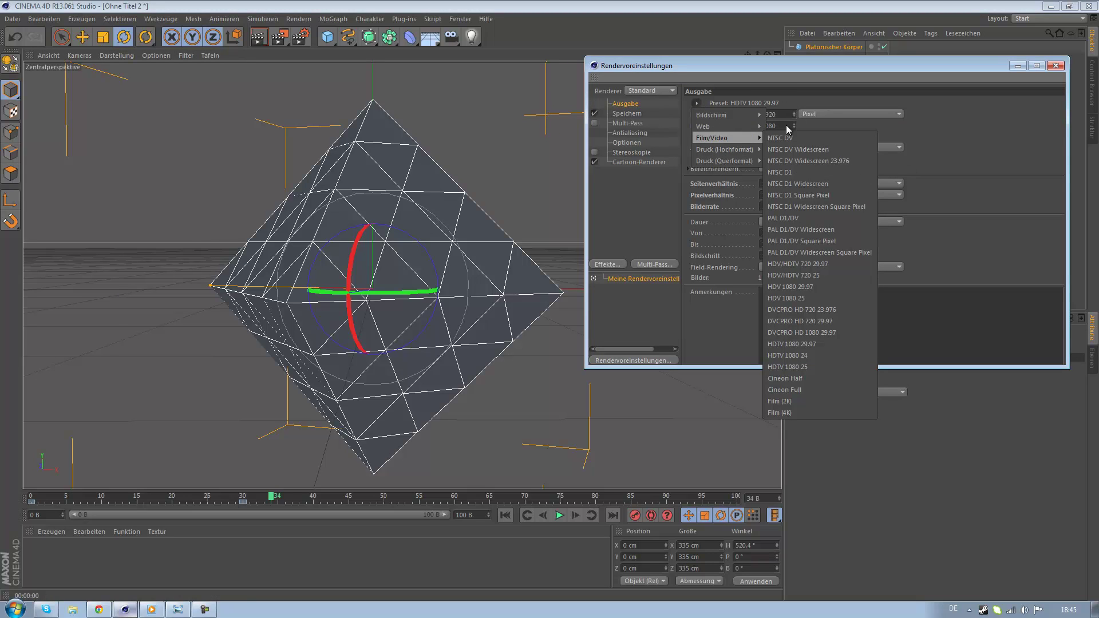
left_click(802, 278)
Save renders as a QuickTime-Film named 'Tut' in D:\Downloads
left_click(624, 163)
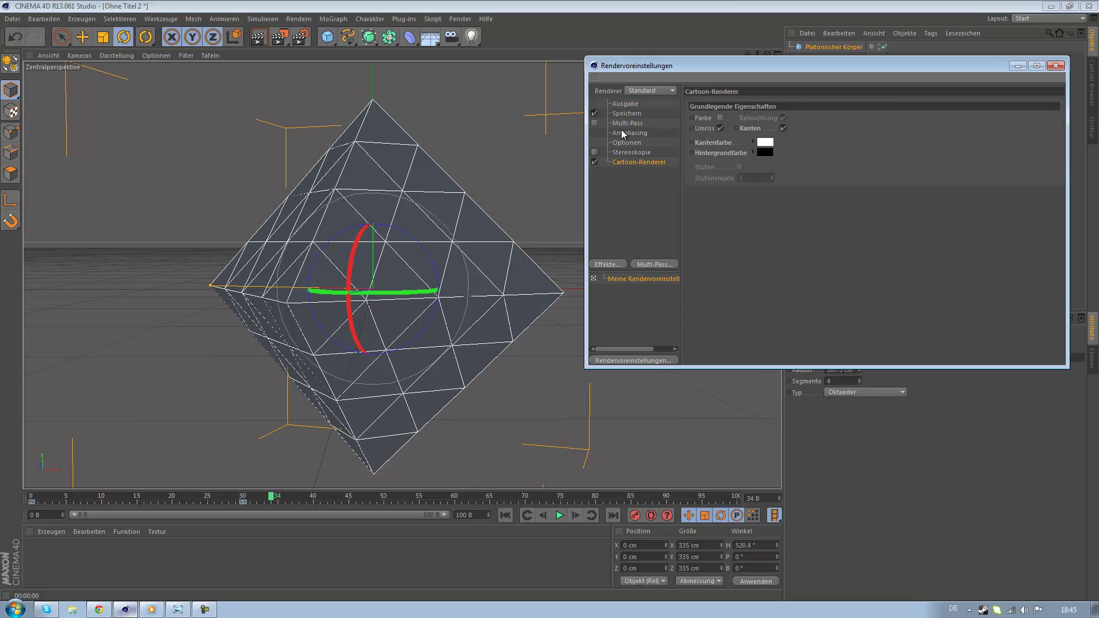
left_click(626, 113)
left_click(784, 135)
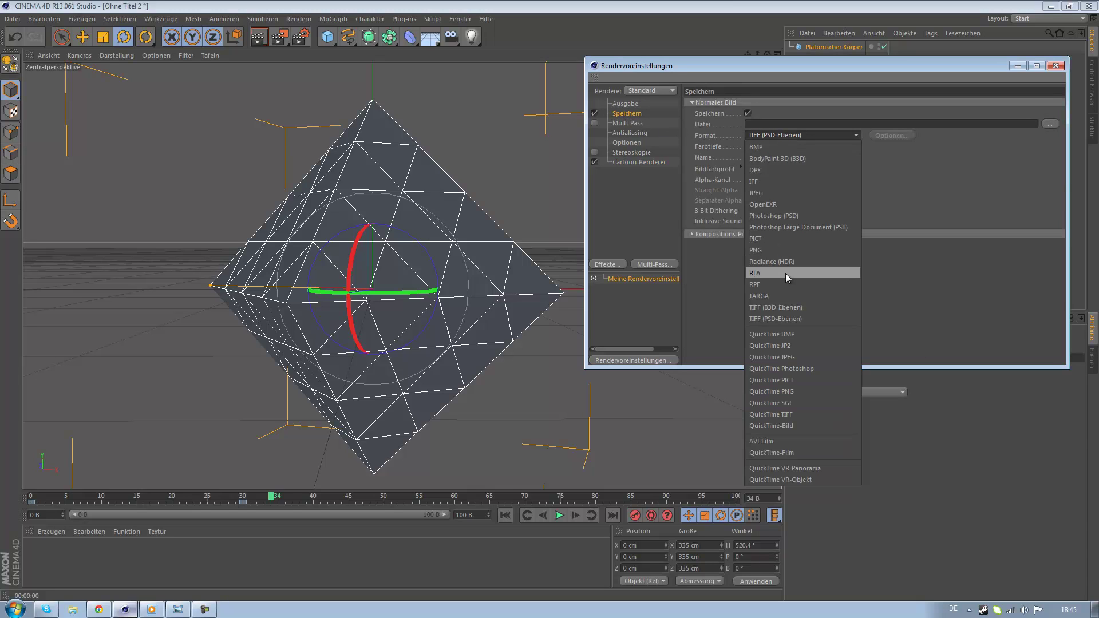
left_click(782, 454)
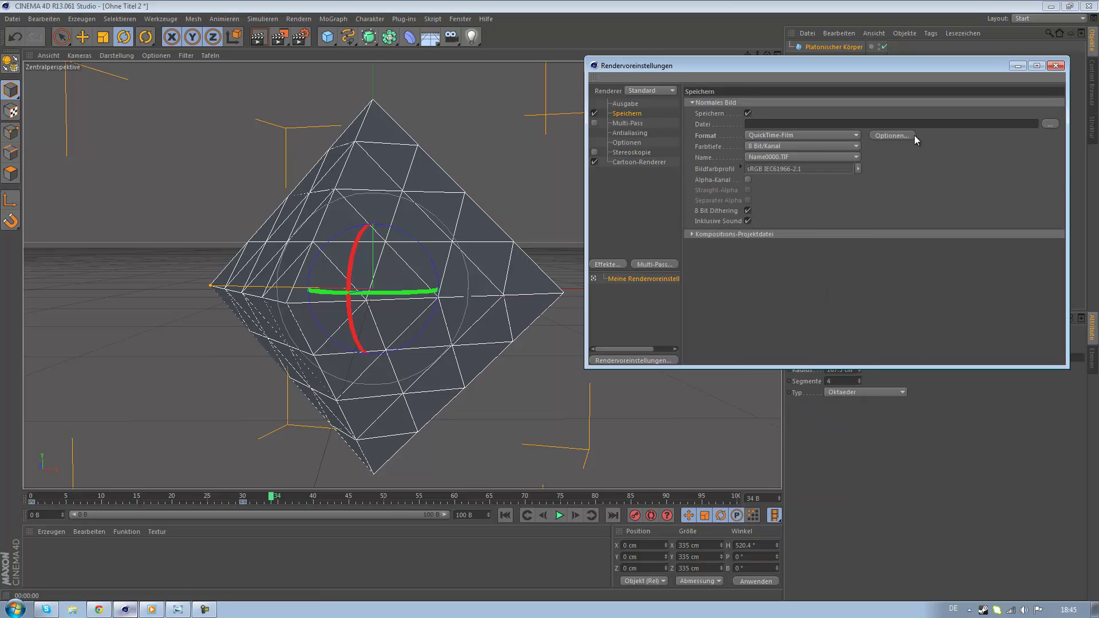
left_click(1048, 125)
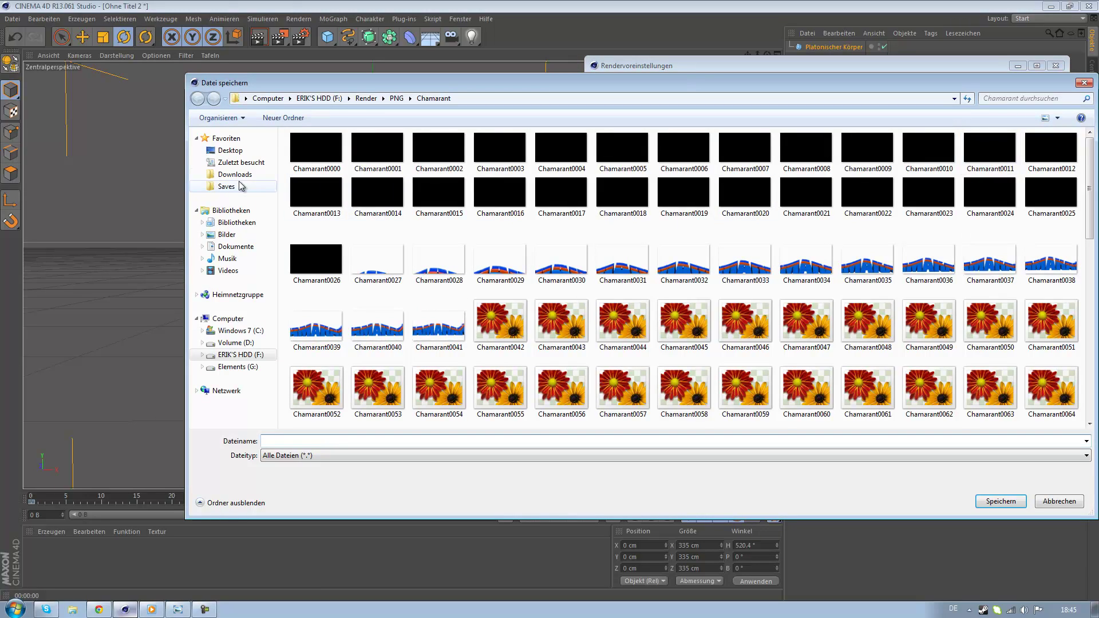
left_click(235, 174)
left_click(288, 441)
type("T")
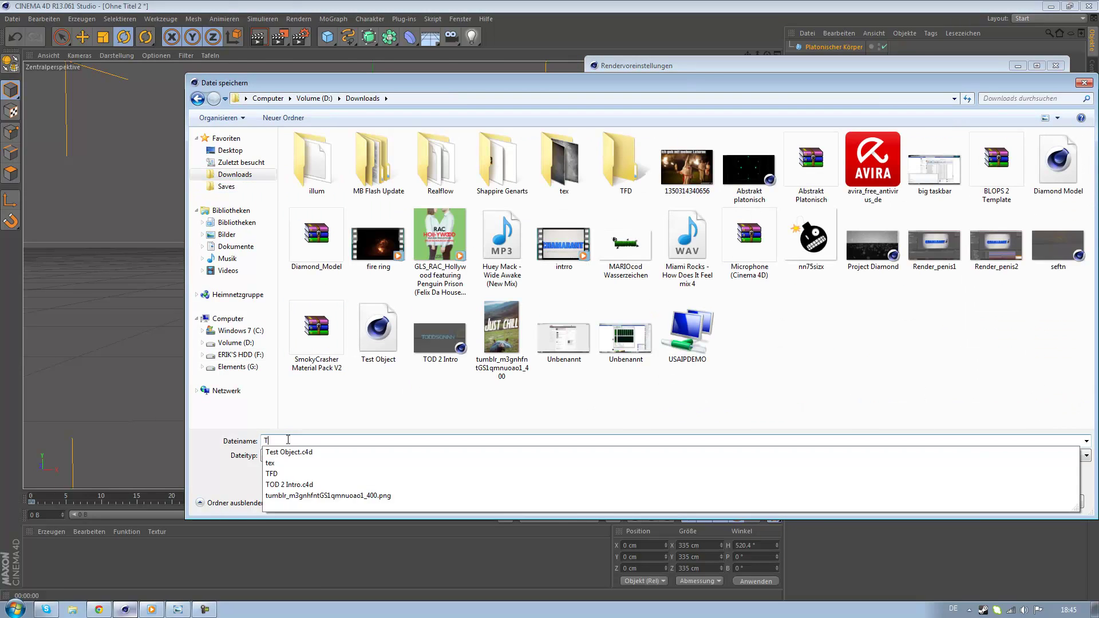
type("ut")
key("Return")
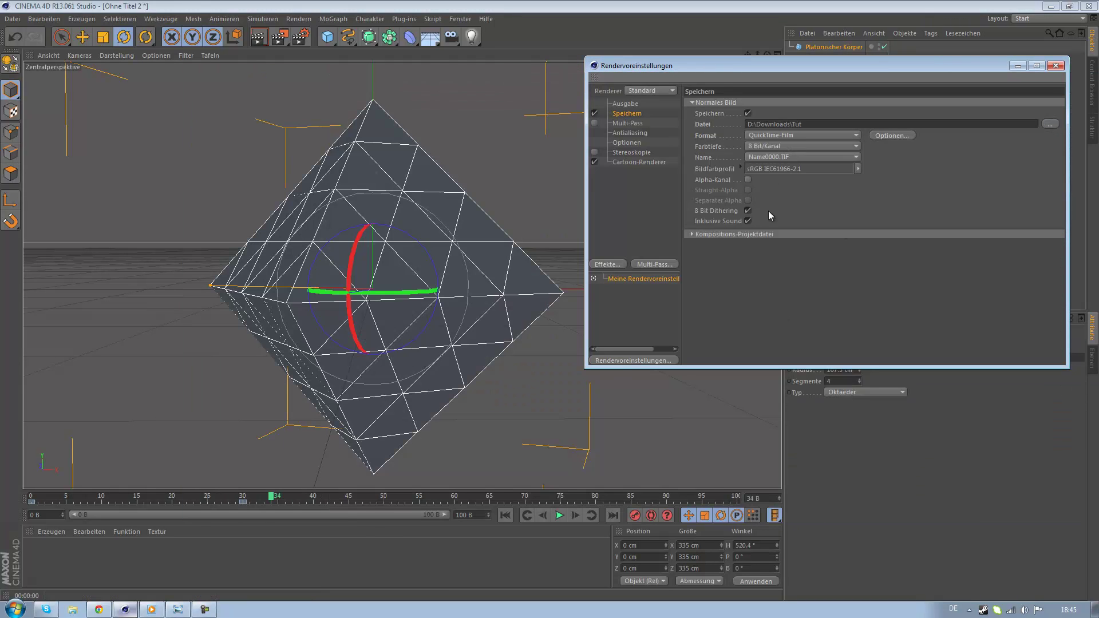
Enable Alpha-Kanal and Straight-Alpha, then close the render settings
left_click(747, 180)
left_click(749, 190)
left_click(1053, 66)
Add a camera, frame the octahedron's front edge, and preview the render
left_click(452, 39)
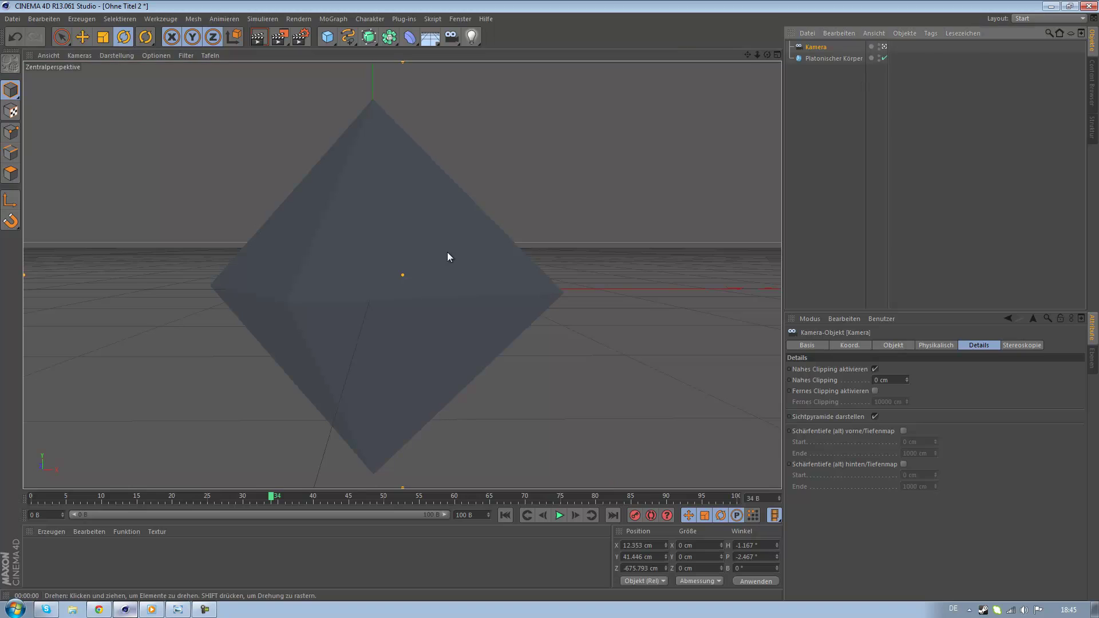
mouse_move(448, 252)
left_mouse_down("alt")
mouse_move(380, 309)
mouse_move(329, 307)
left_mouse_up("alt")
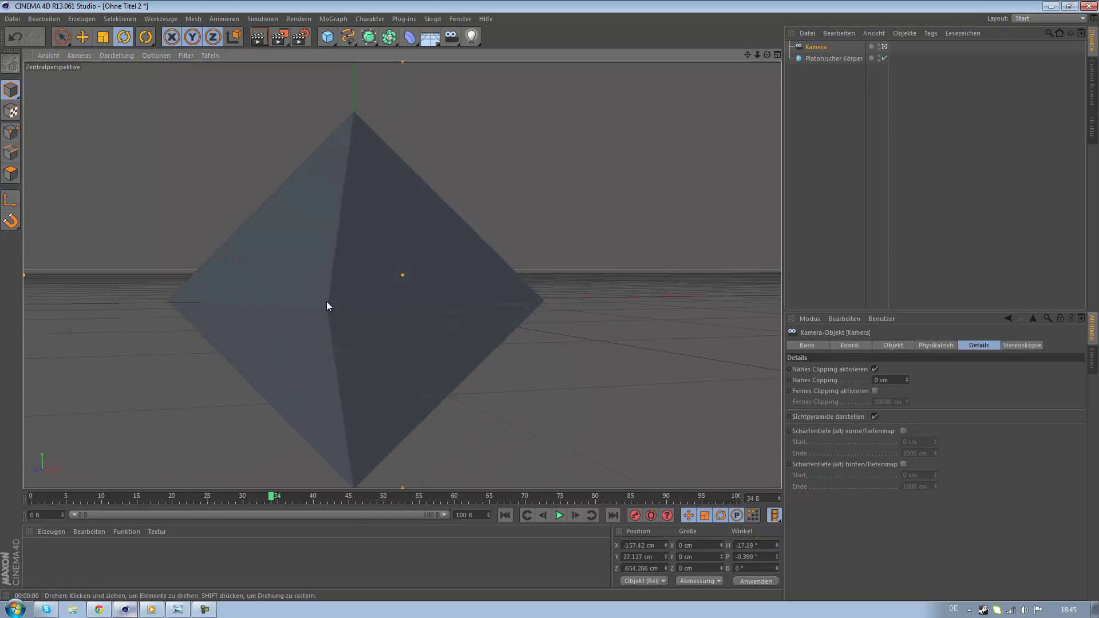
left_click_drag(297, 160, 310, 179, "alt")
mouse_move(310, 179)
middle_mouse_down("alt")
mouse_move(361, 174)
mouse_move(368, 237)
mouse_move(360, 219)
middle_mouse_up("alt")
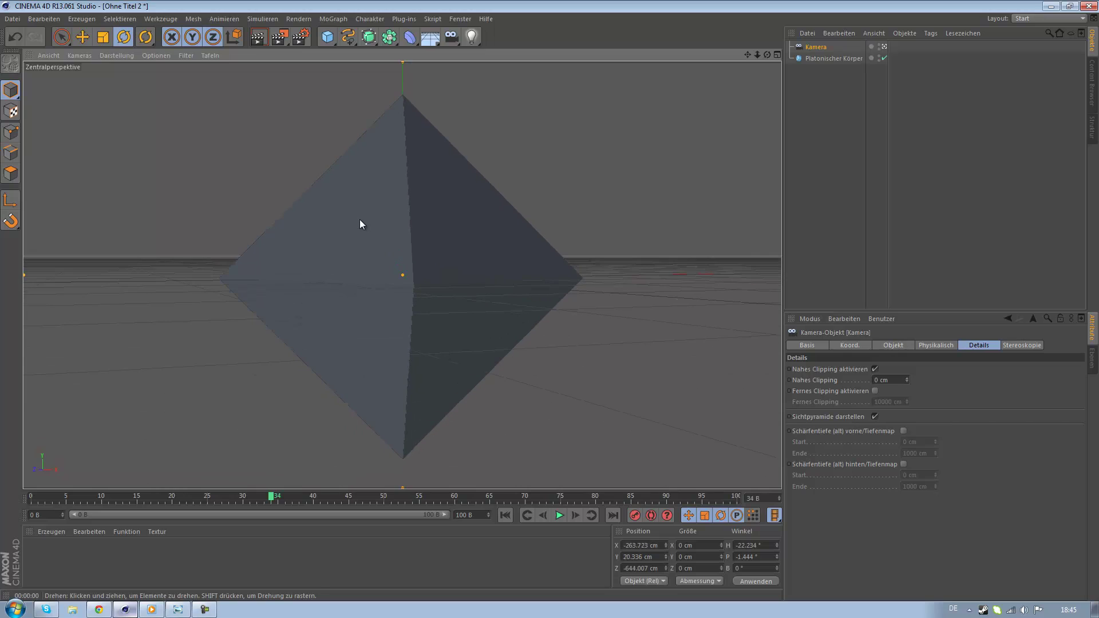
left_click(255, 42)
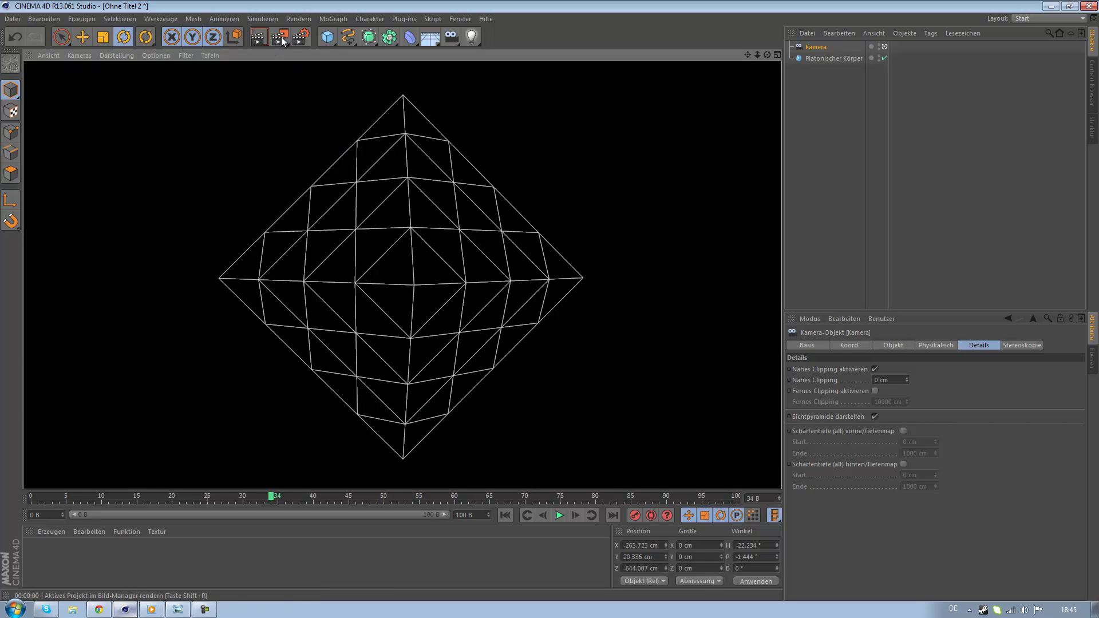
Set the animation end frame to 31
double_click(481, 517)
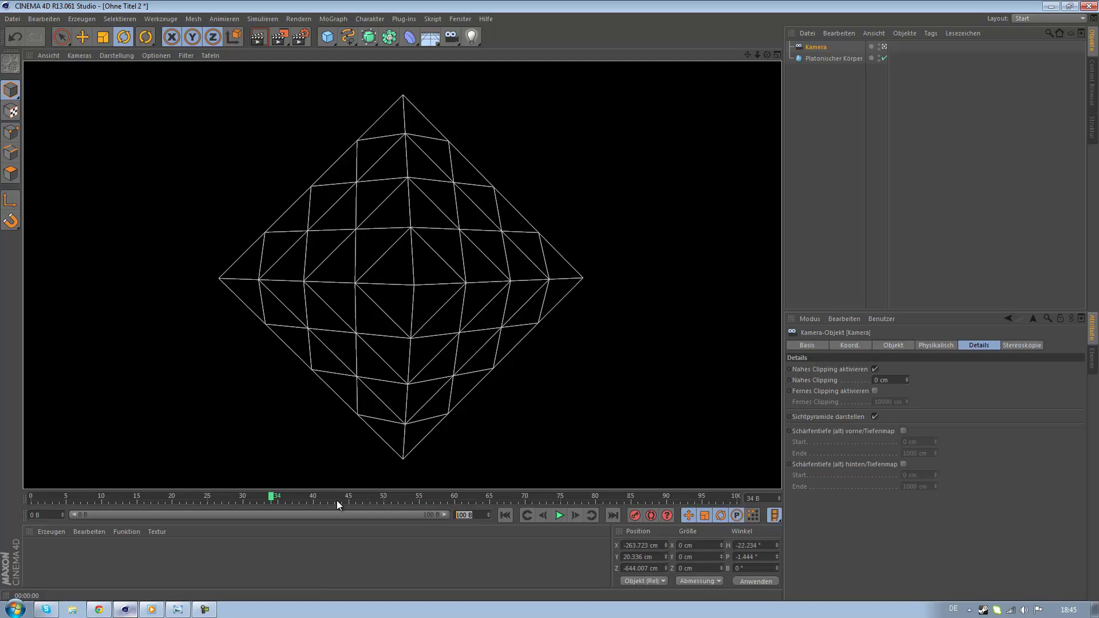
type("31")
key("Return")
Verify the Ausgabe settings and render the 32-frame animation to the Picture Viewer, overwriting Tut.mov
left_click(278, 37)
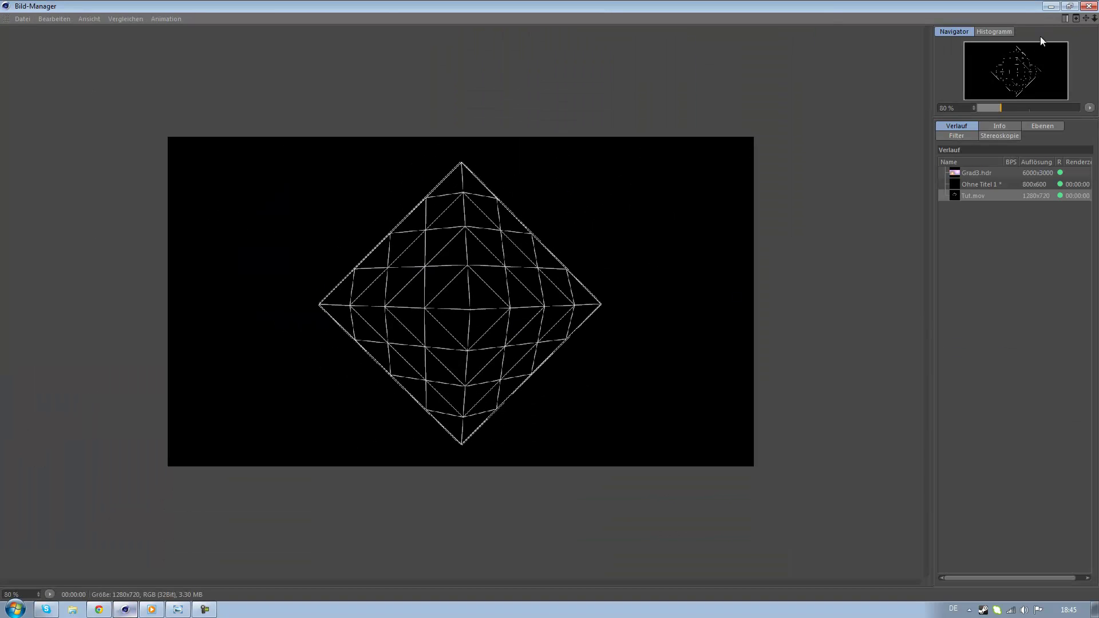
left_click(1086, 8)
left_click(301, 38)
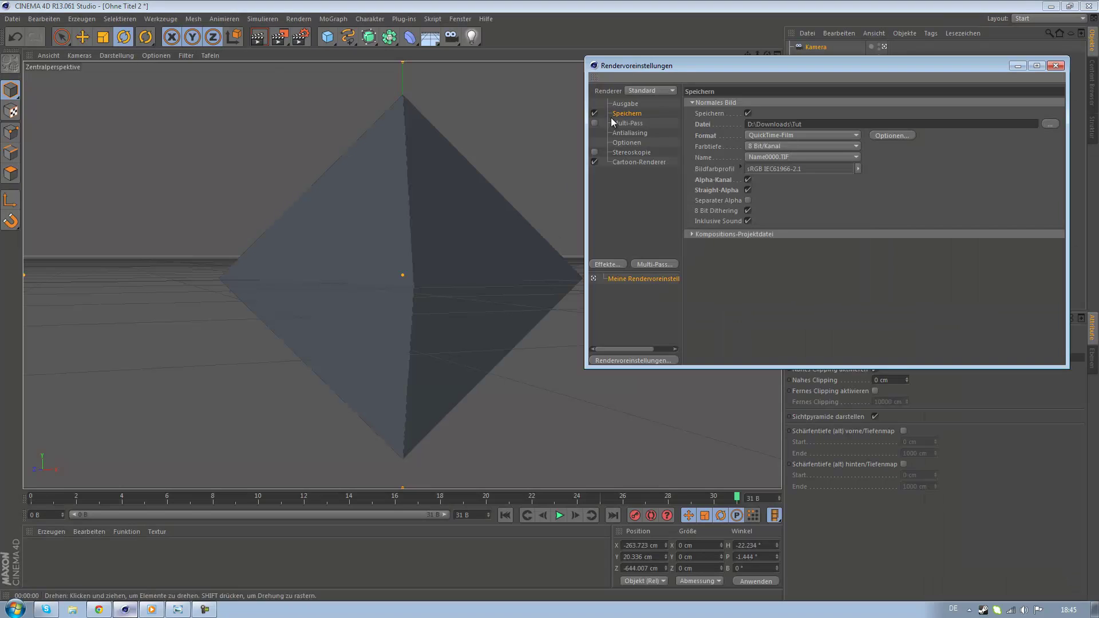
left_click(625, 103)
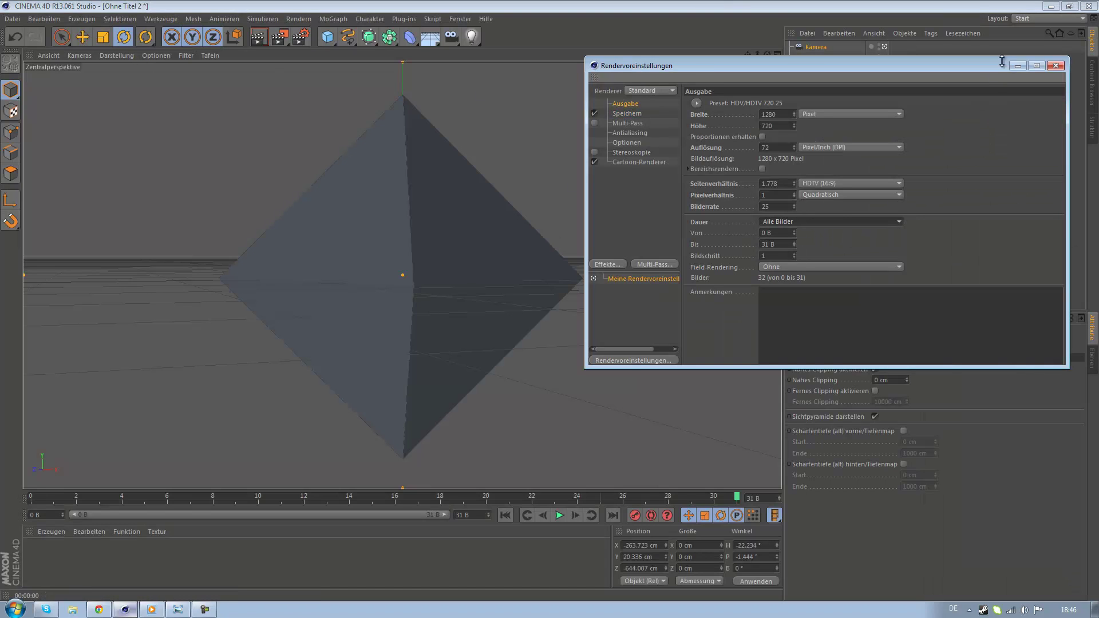
left_click(1056, 66)
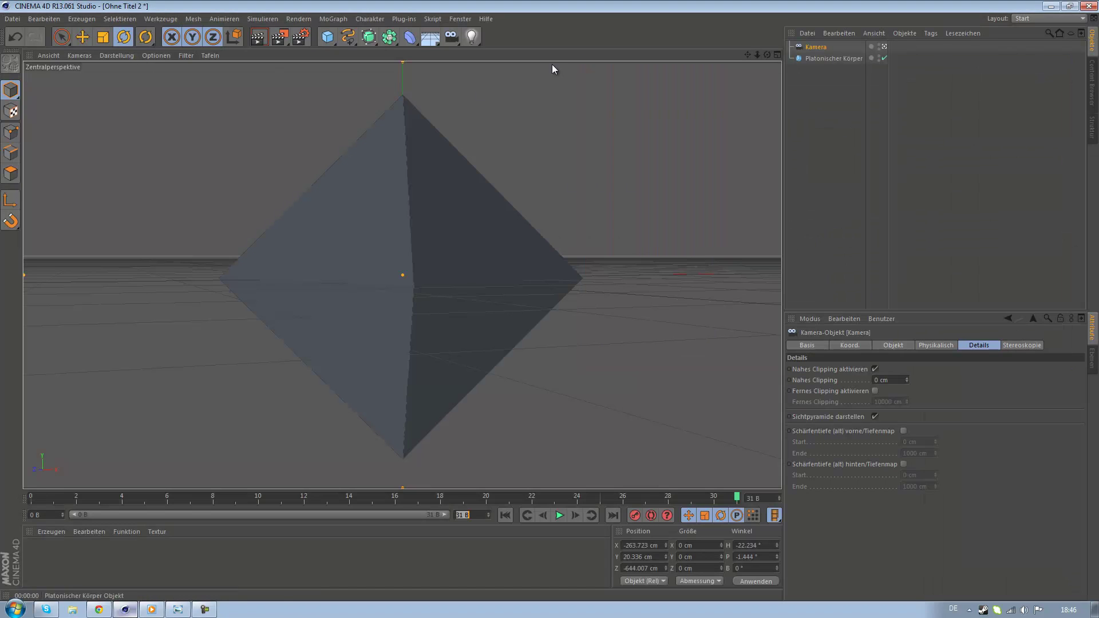
left_click(280, 37)
left_click(513, 345)
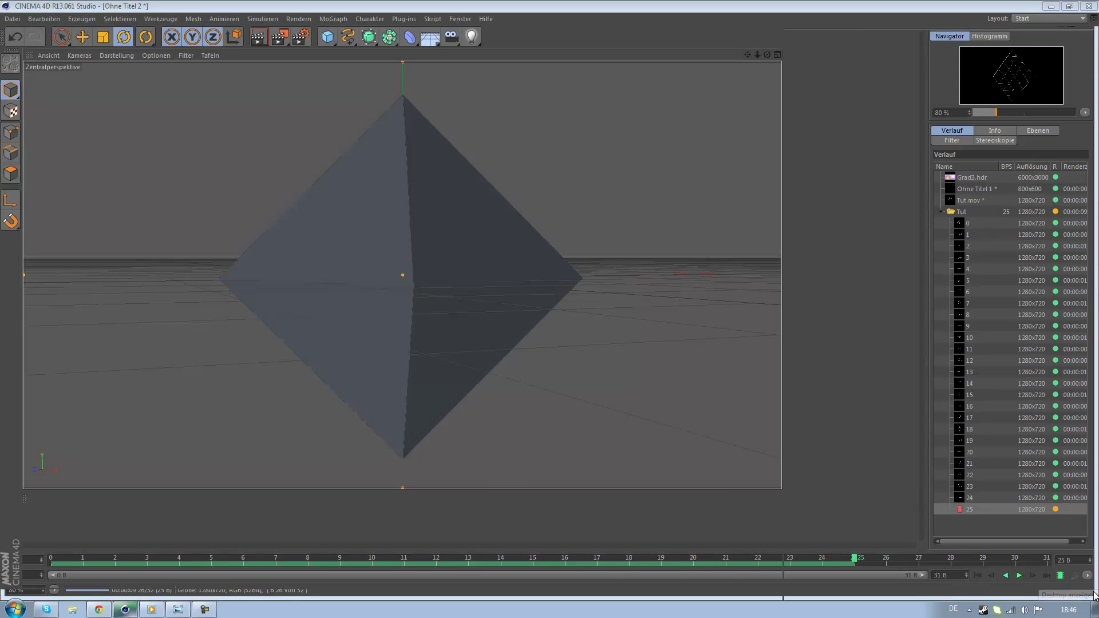
Check the finished Tut render in the picture viewer and review the render settings
left_click(1095, 596)
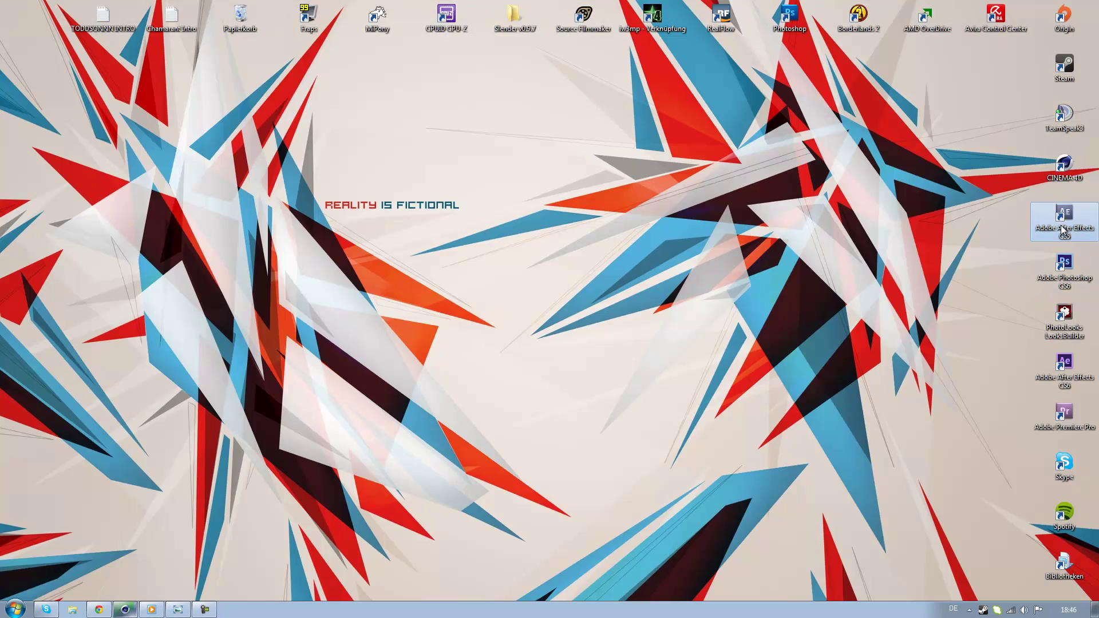
left_click(134, 614)
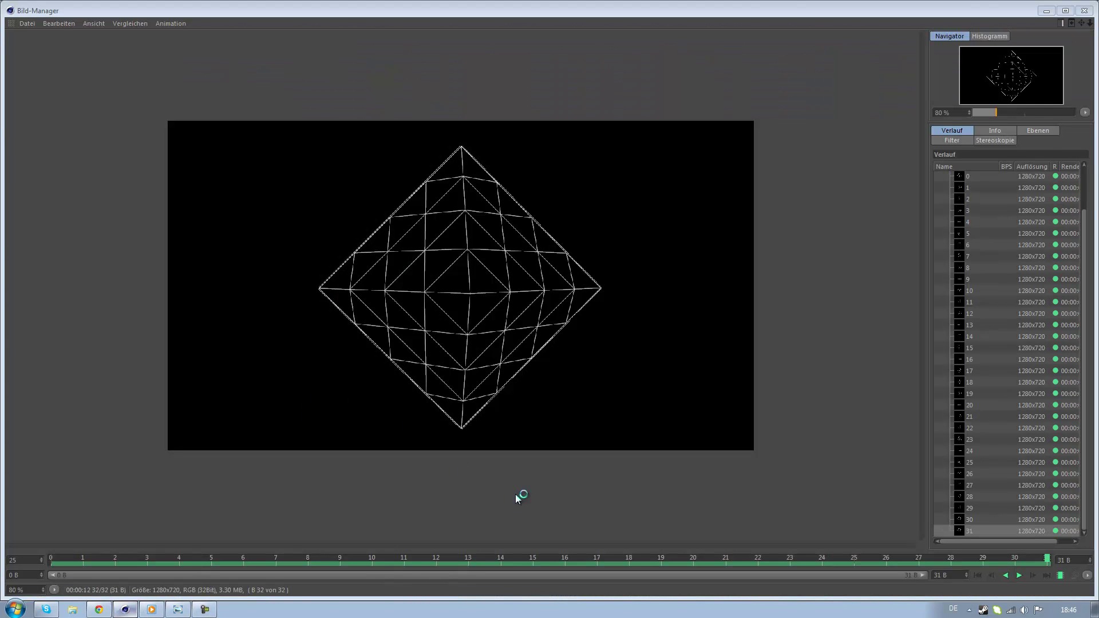
left_click(1082, 11)
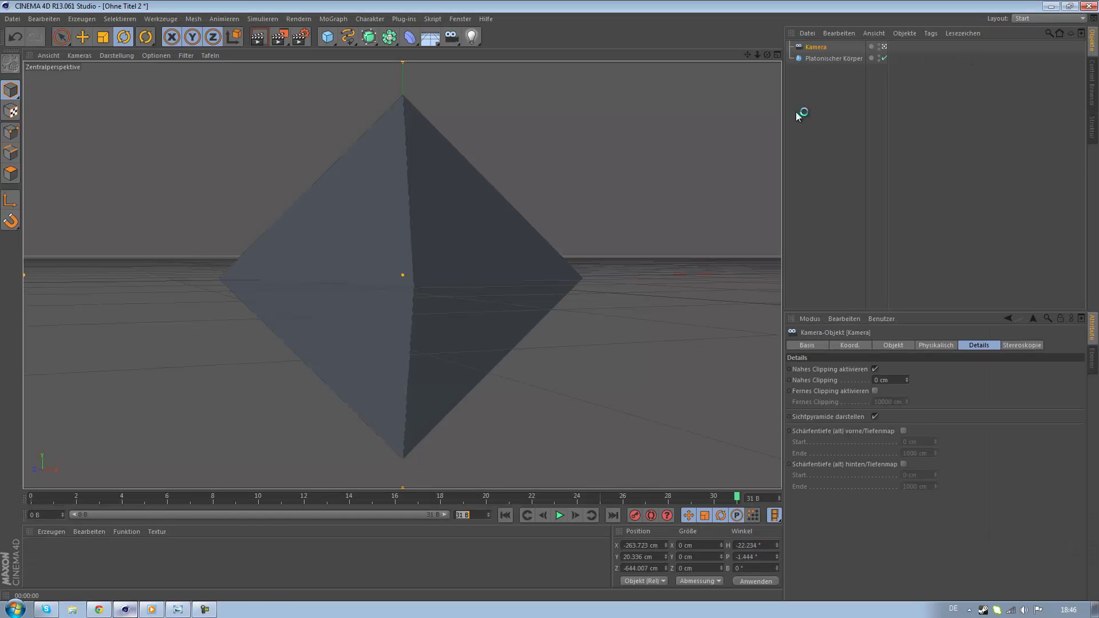
left_click(301, 36)
left_click(1055, 66)
Cancel the overwrite, rename the output file to Tut1, and render the animation again
left_click(279, 42)
left_click(626, 346)
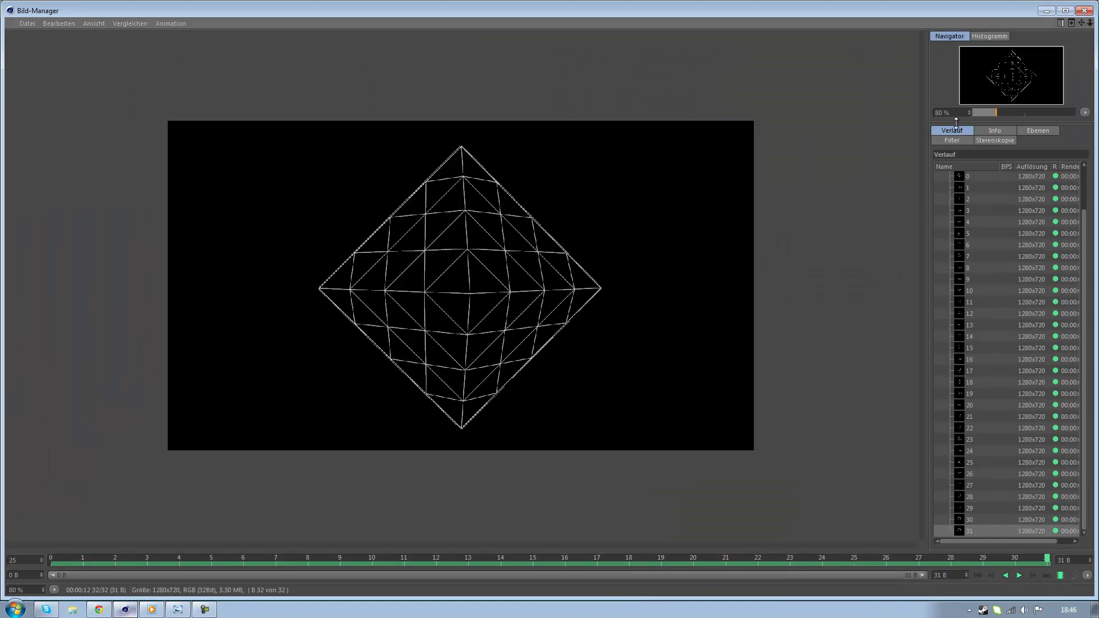
left_click(1084, 11)
left_click(301, 40)
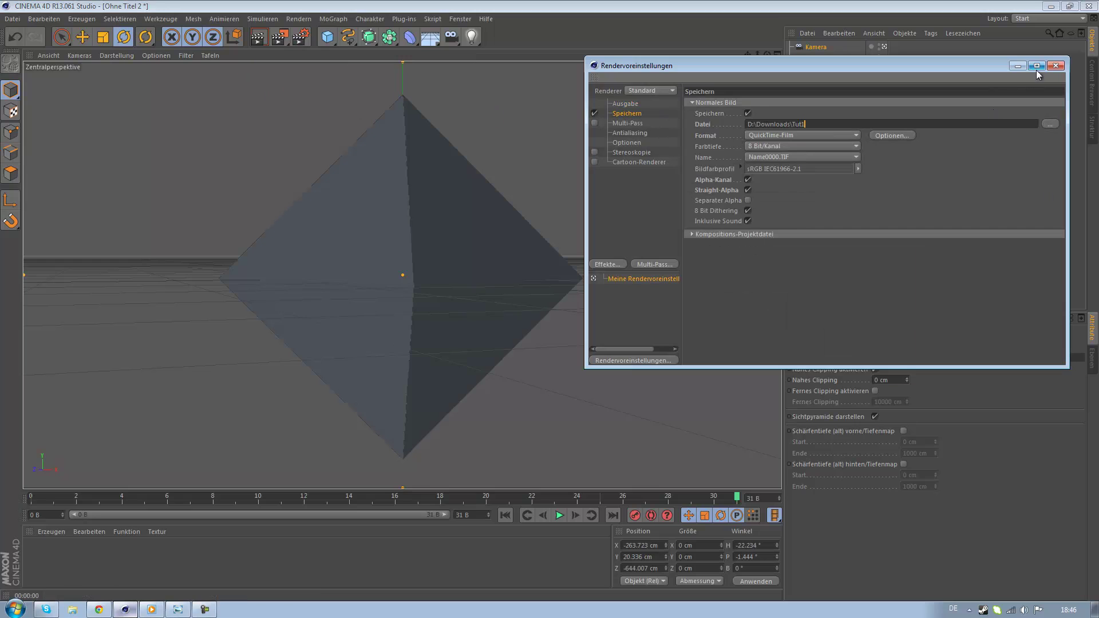
left_click(1056, 65)
left_click(279, 36)
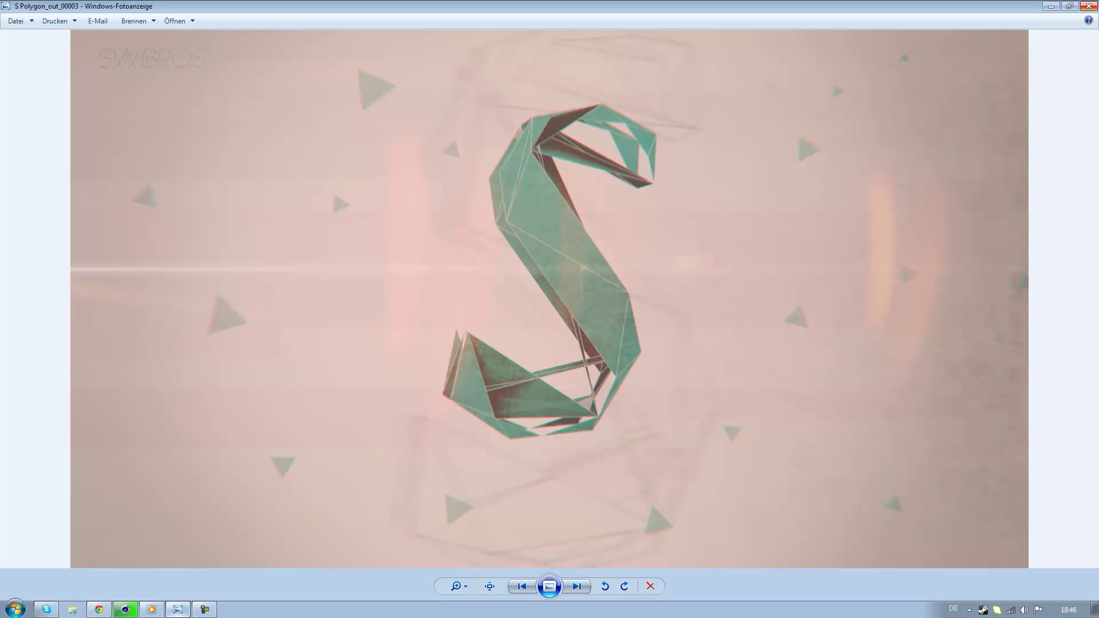
Close the S Polygon image in Windows Photo Viewer to reveal the finished Tut1 render
left_click(1089, 6)
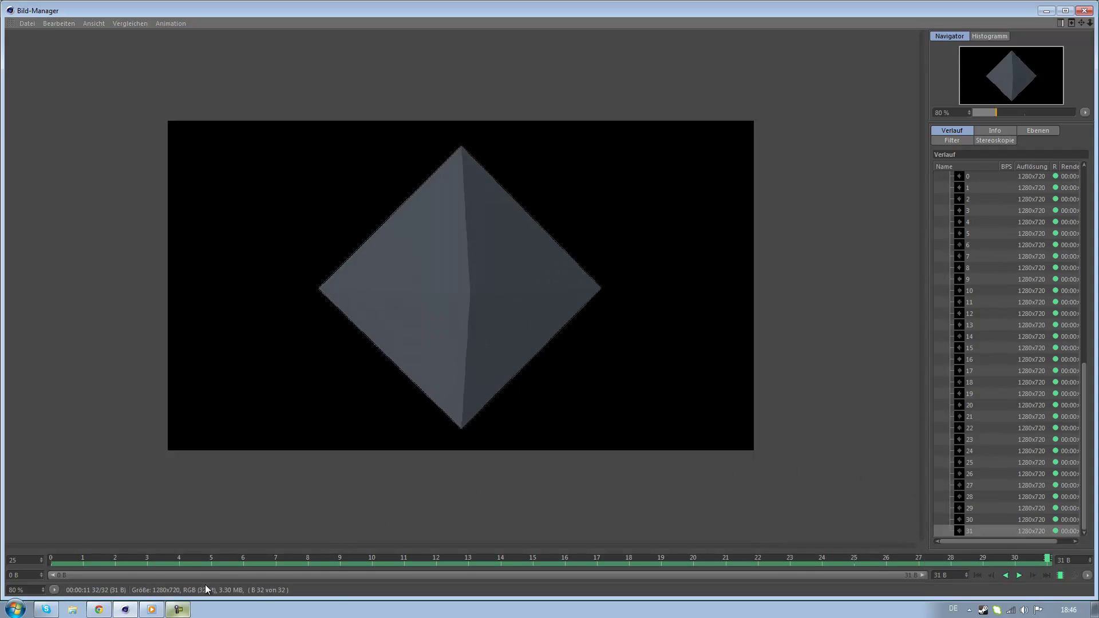
In Chrome, close the YouTube intro video tab, returning to the channel home page
left_click(99, 609)
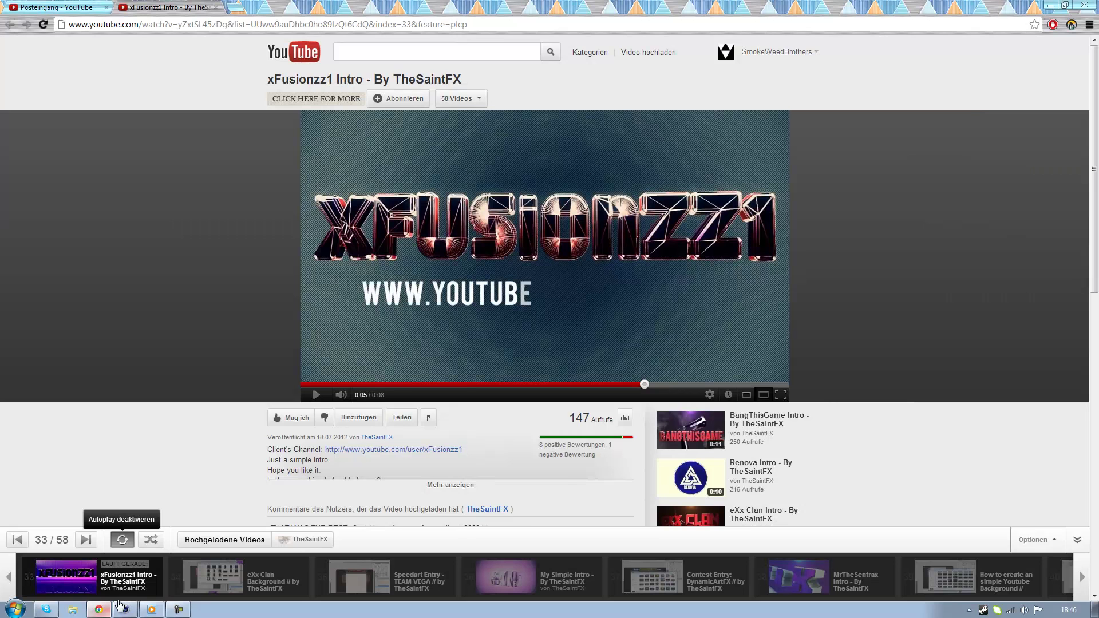
left_click(59, 7)
left_click(779, 52)
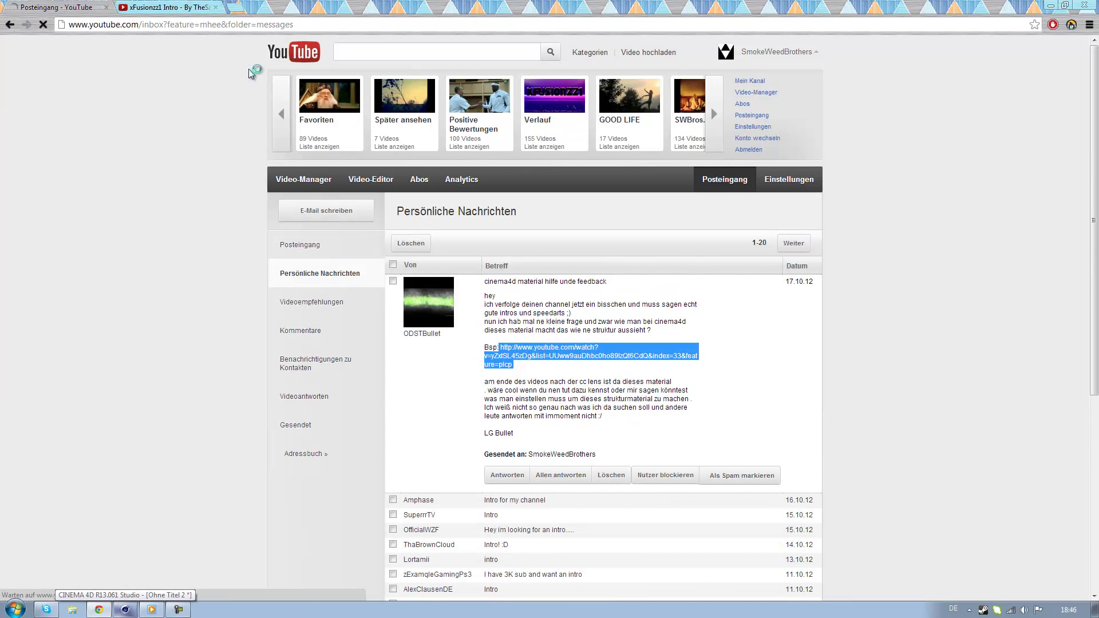
key("ctrl+Tab")
key("ctrl+w")
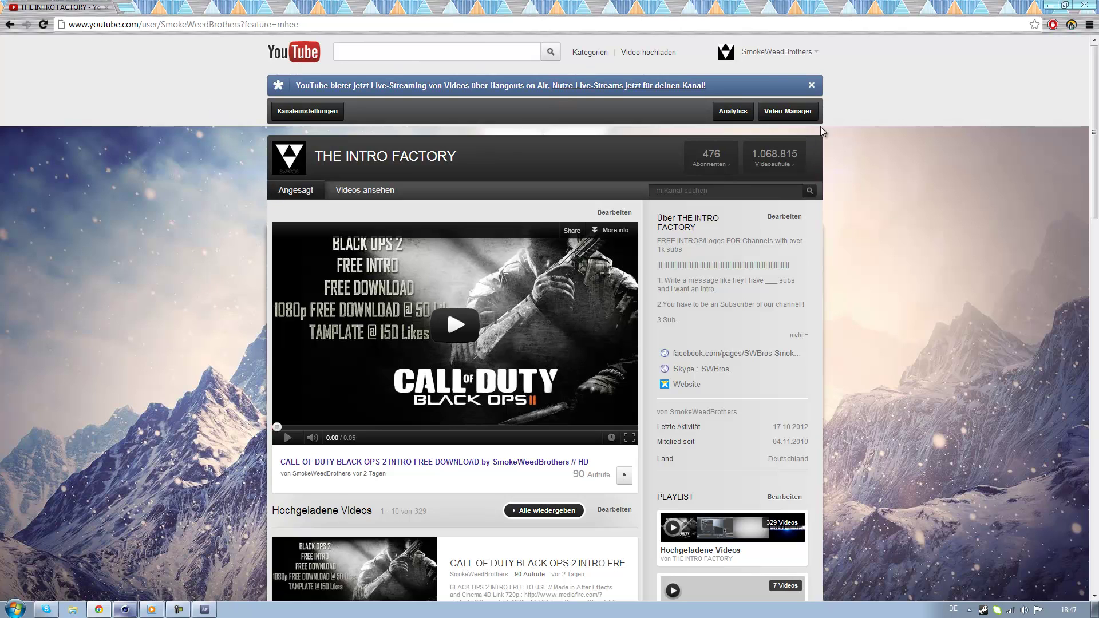
Open and close the YouTube account menu, then switch to After Effects
left_click(790, 52)
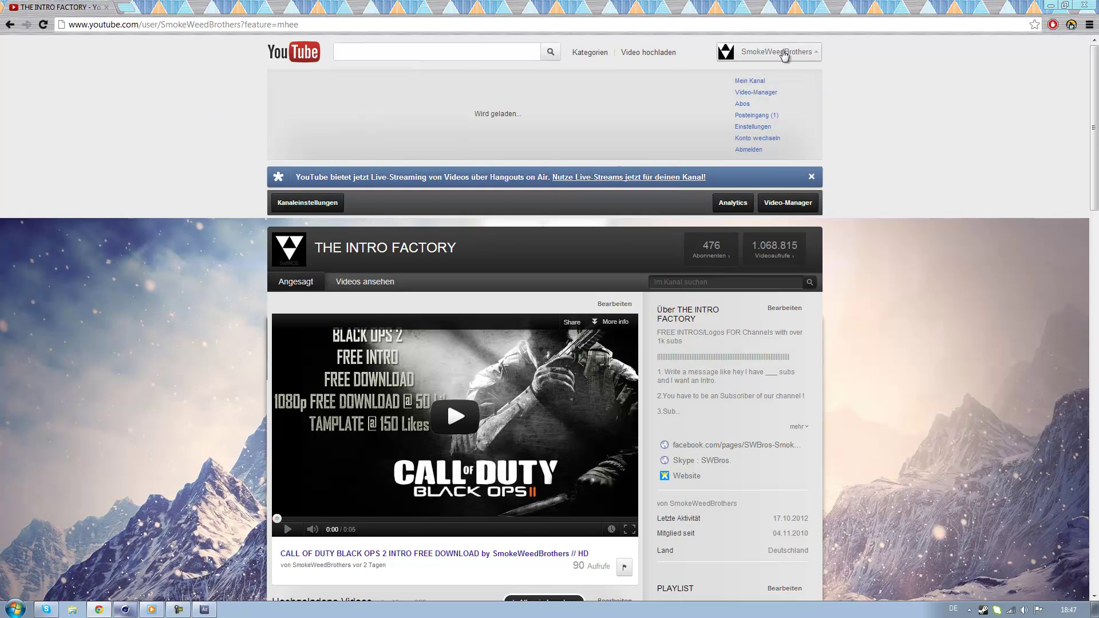
left_click(765, 50)
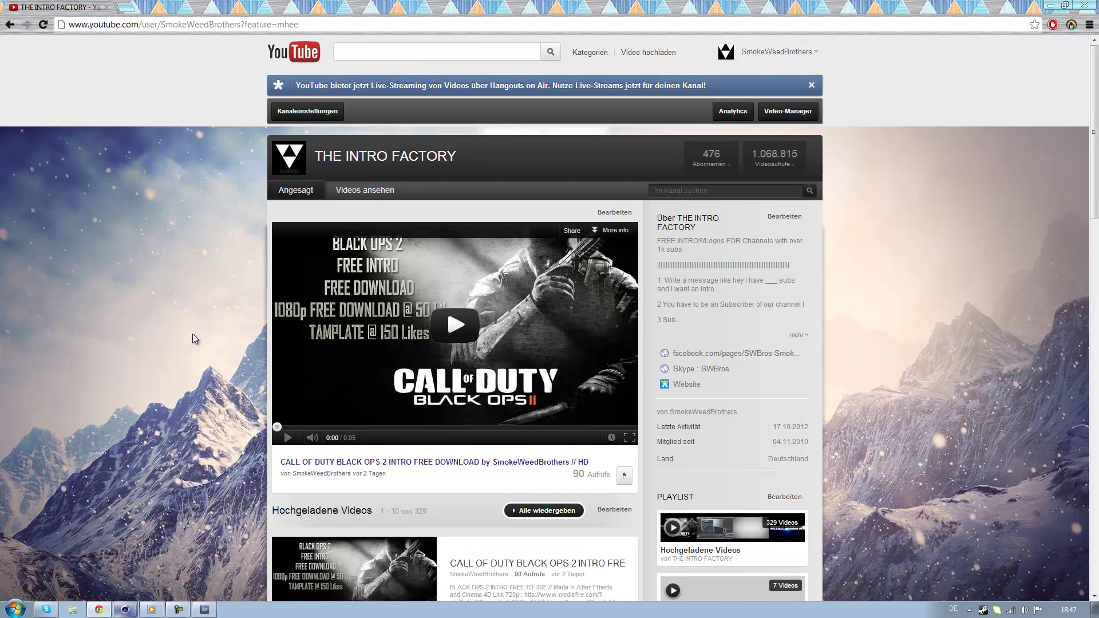
left_click(196, 615)
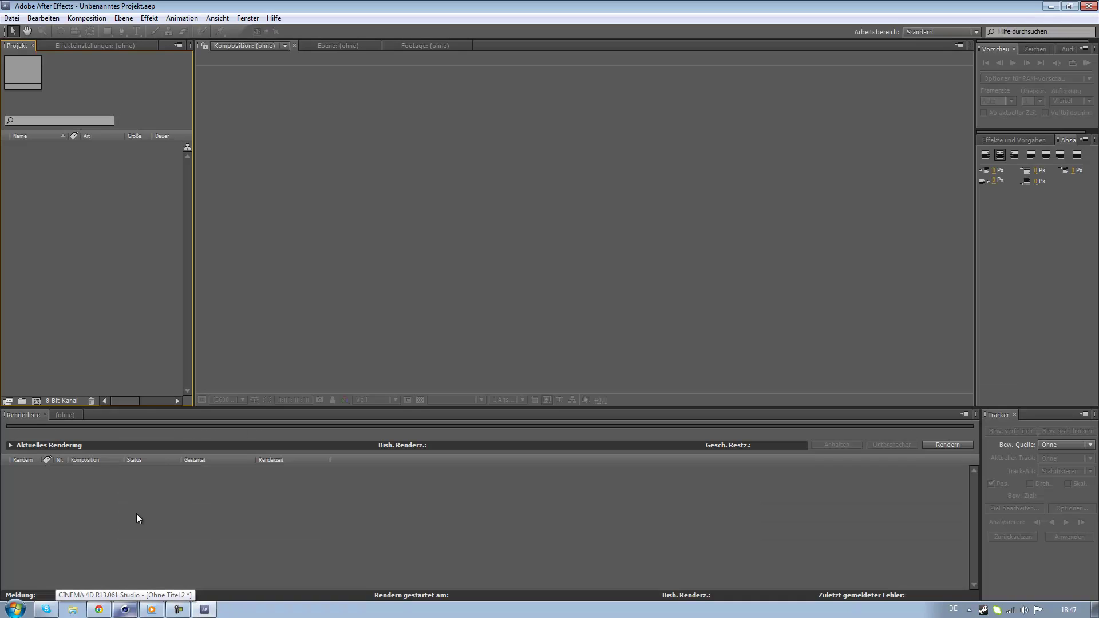
Start a new empty After Effects project
left_click(67, 415)
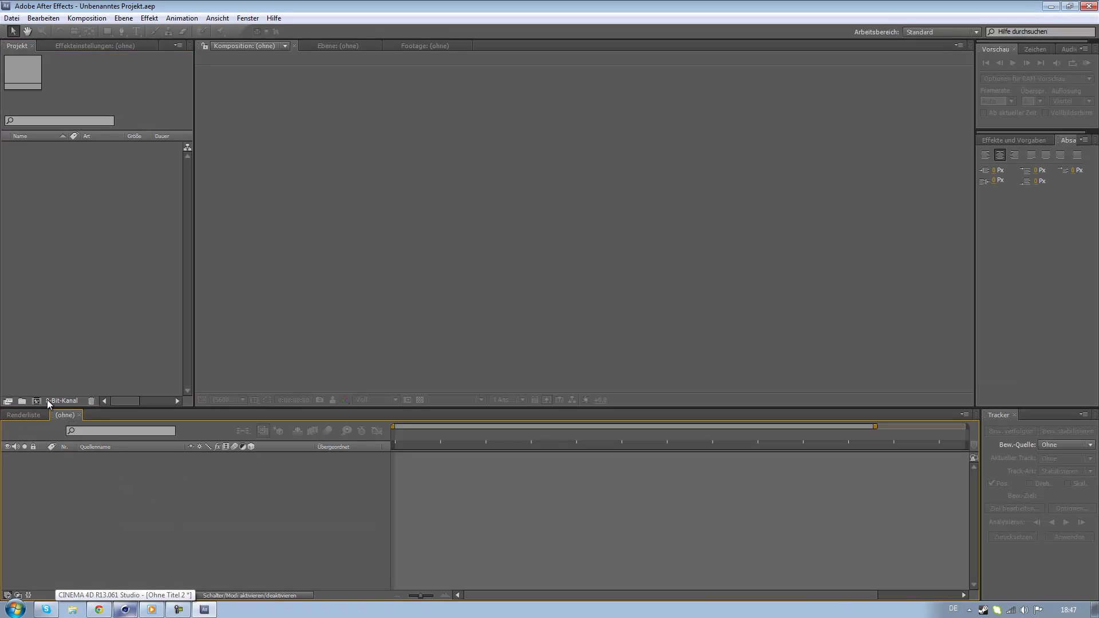
left_click(34, 419)
left_click(12, 18)
mouse_move(120, 30)
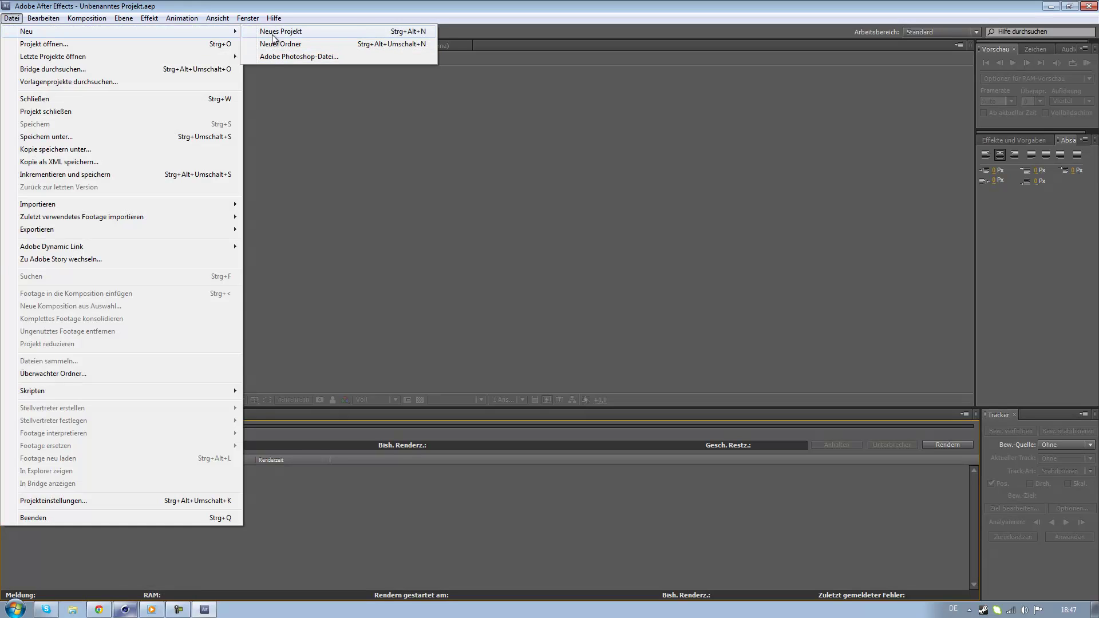
left_click(269, 36)
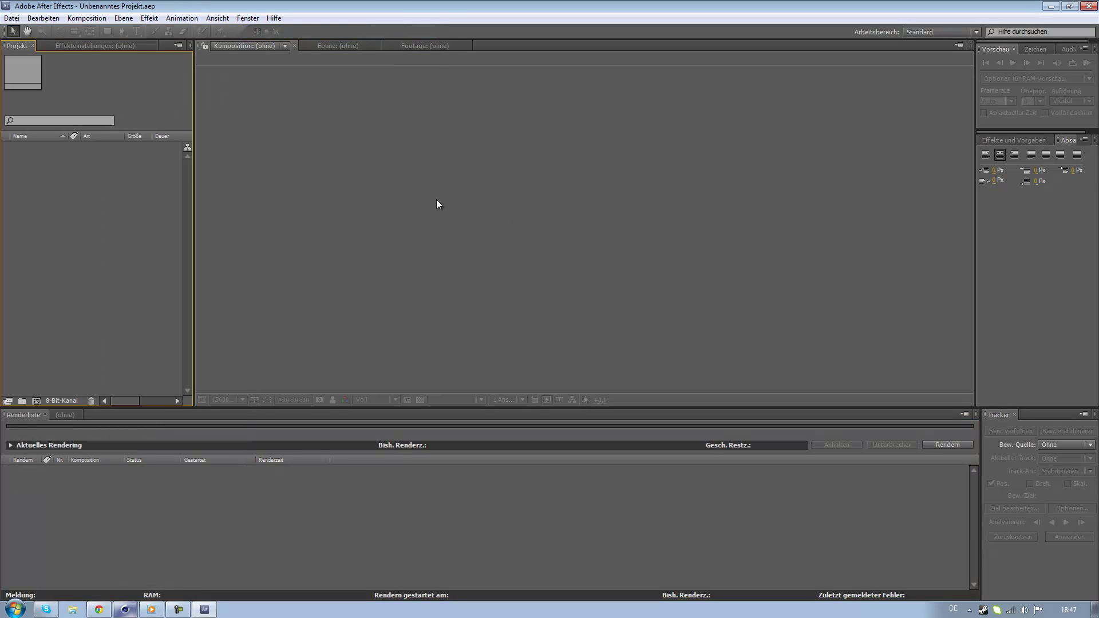
Import Tut and Tut1 together from the Downloads folder on drive D
double_click(119, 249)
left_click(32, 148)
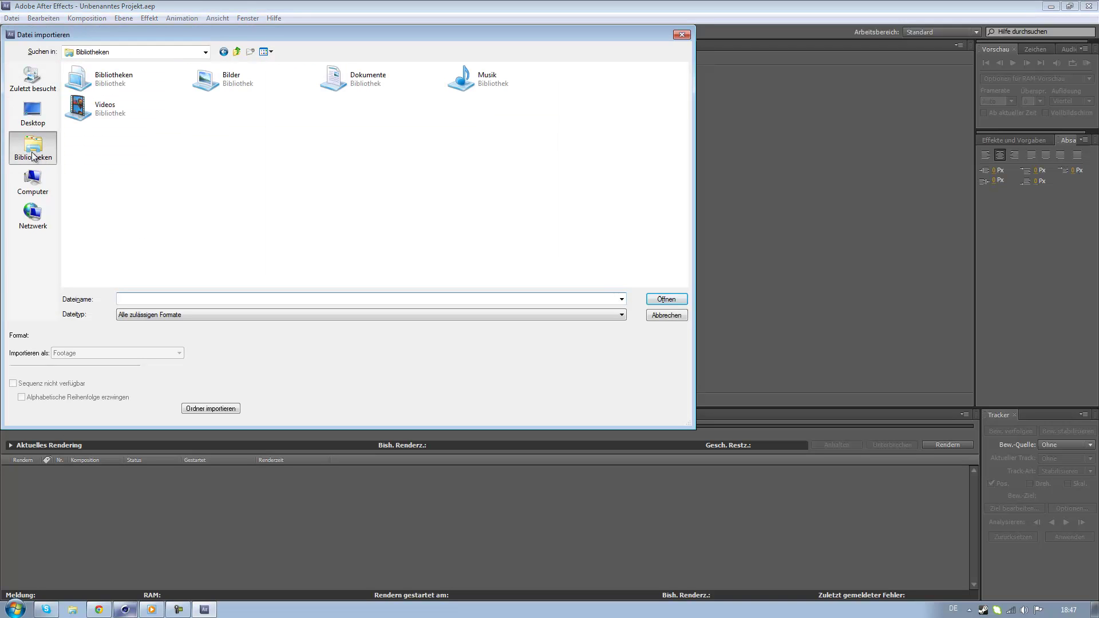
left_click(33, 182)
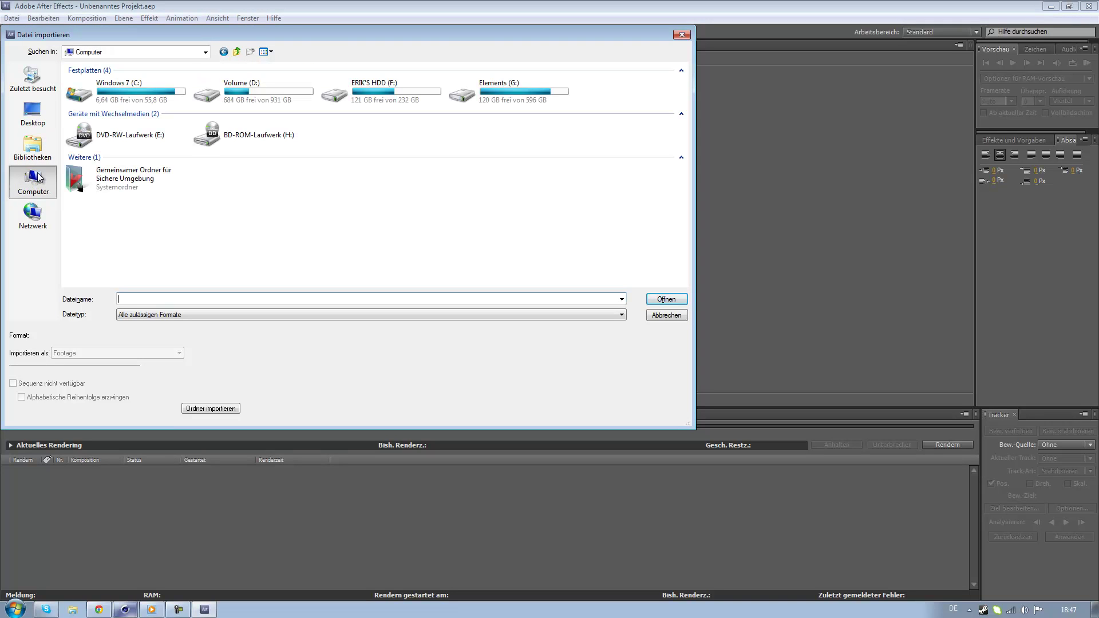
double_click(248, 83)
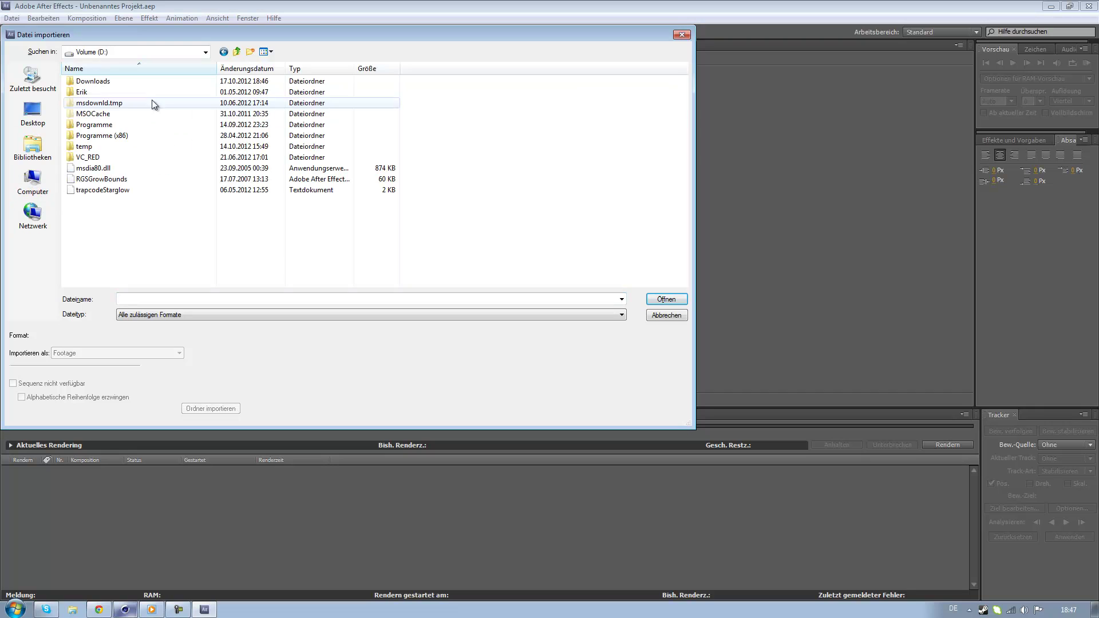
double_click(94, 82)
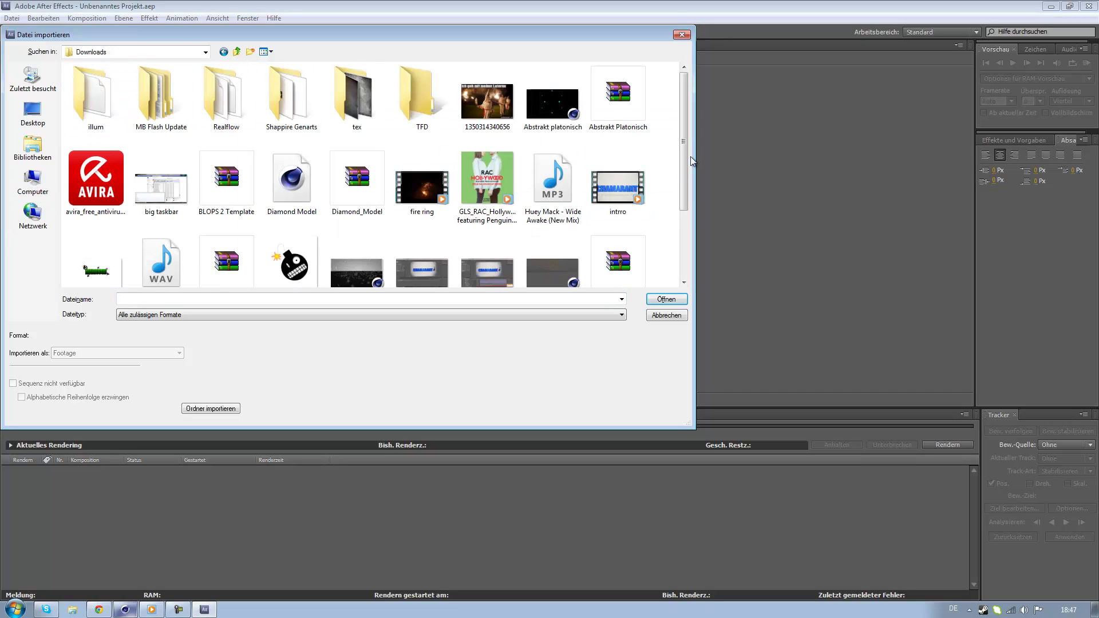
scroll(684, 181, "down", 2)
left_click_drag(685, 181, 685, 277)
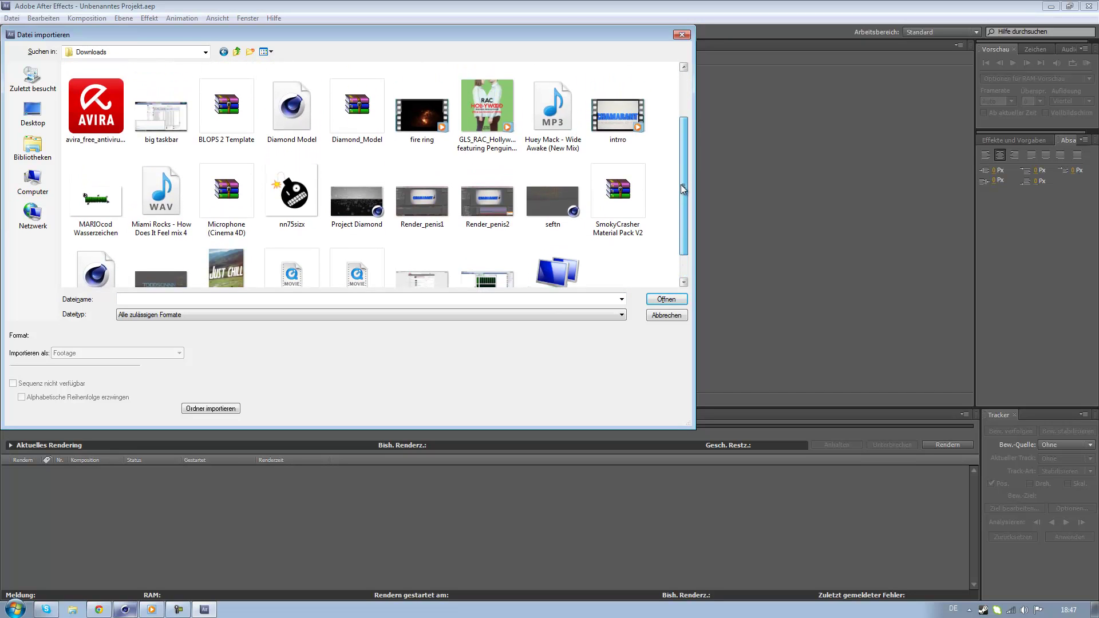
left_click(292, 249)
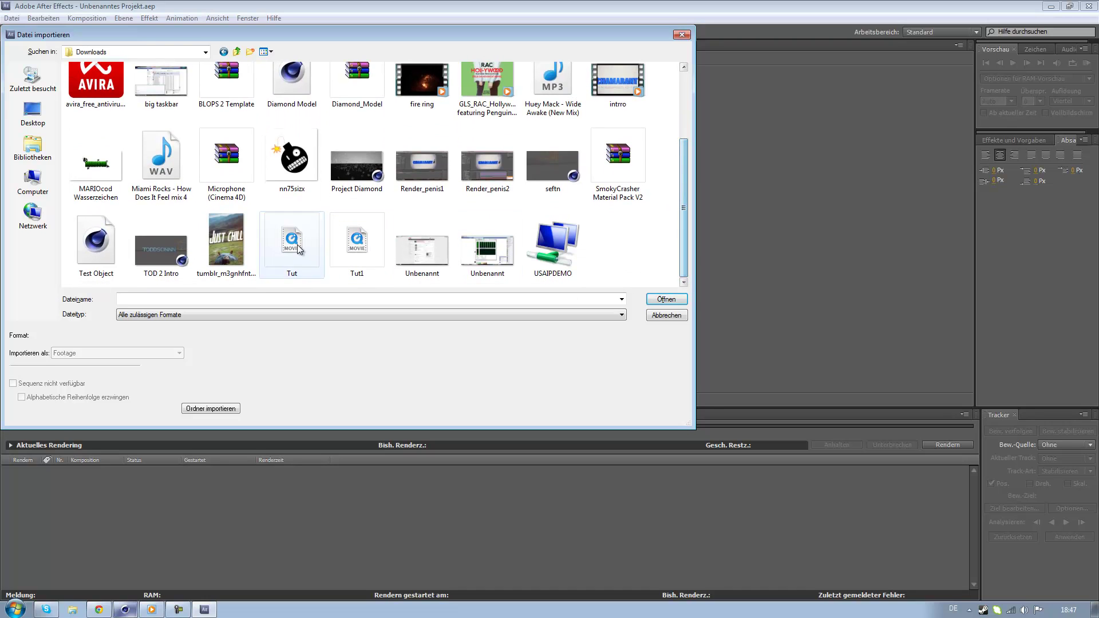
left_click(376, 258, "ctrl")
left_click(664, 299)
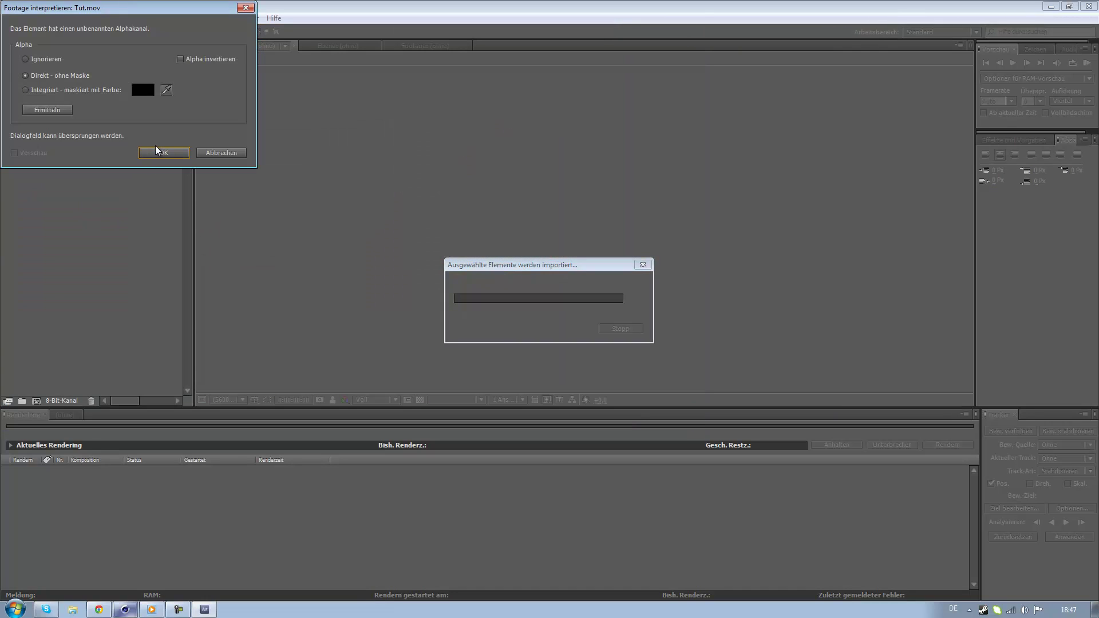
Accept both alpha interpretations, build a Tut1 composition from Tut1.mov, and scrub its frames
left_click(156, 152)
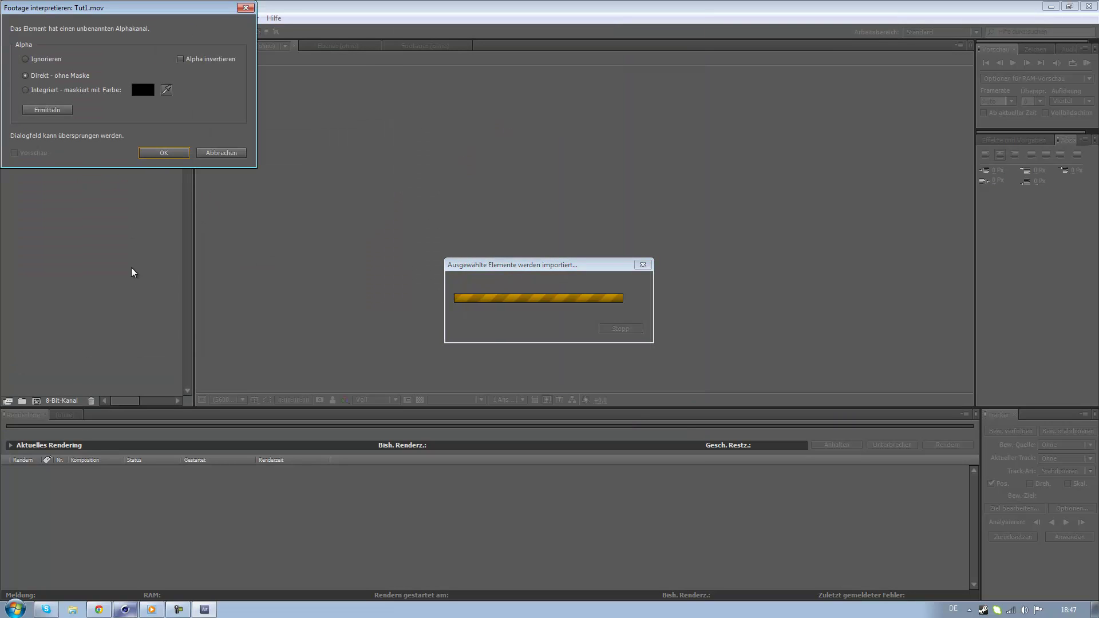
left_click(163, 153)
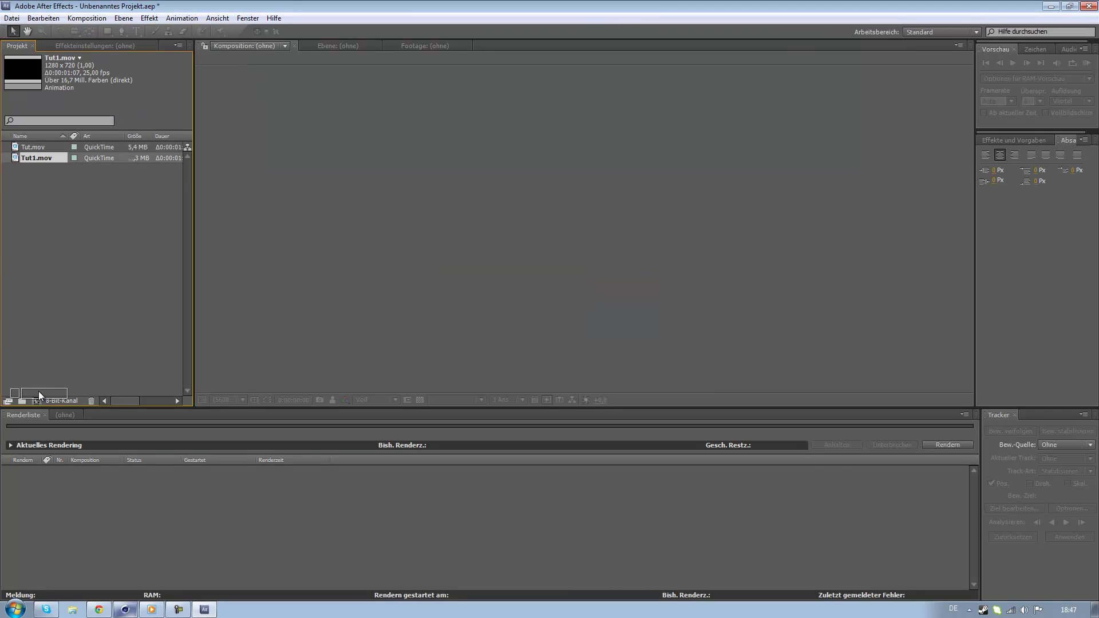
left_click_drag(38, 158, 36, 401)
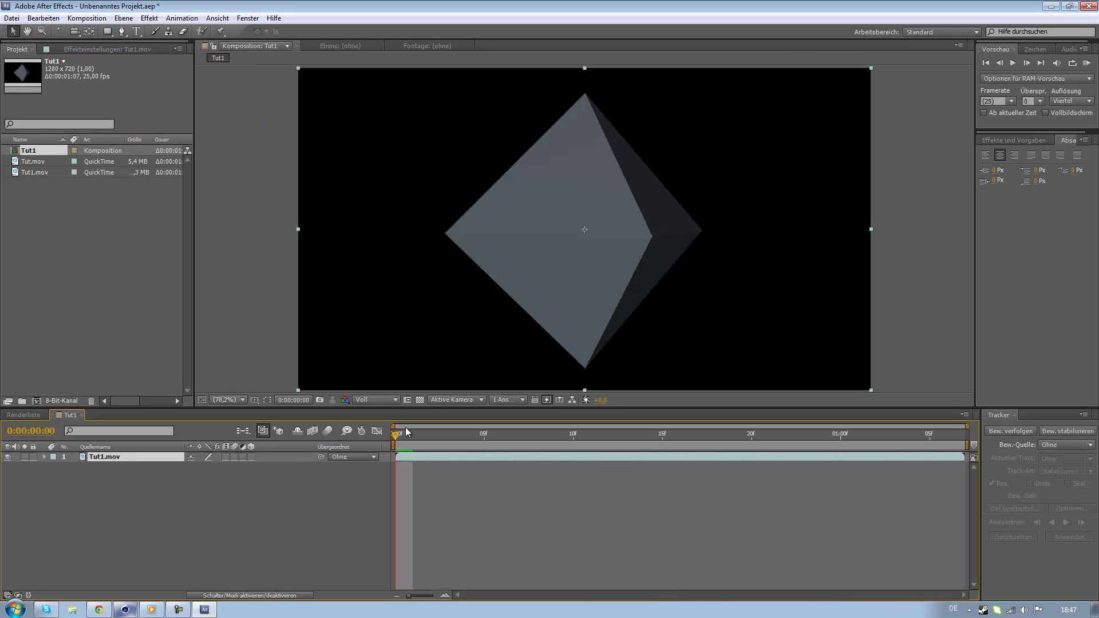
left_click_drag(398, 436, 413, 435)
mouse_move(568, 426)
left_mouse_down()
mouse_move(613, 449)
mouse_move(771, 472)
mouse_move(527, 460)
left_mouse_up()
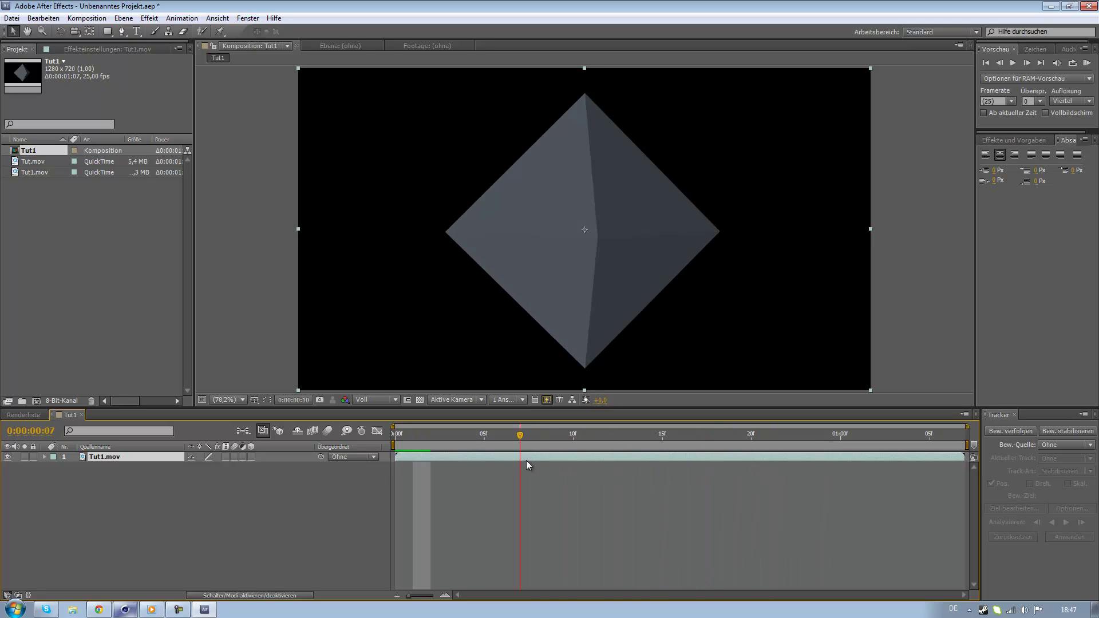
Layer Tut.mov above Tut1.mov, naming them Cartoon render and Normal render
left_click(37, 164)
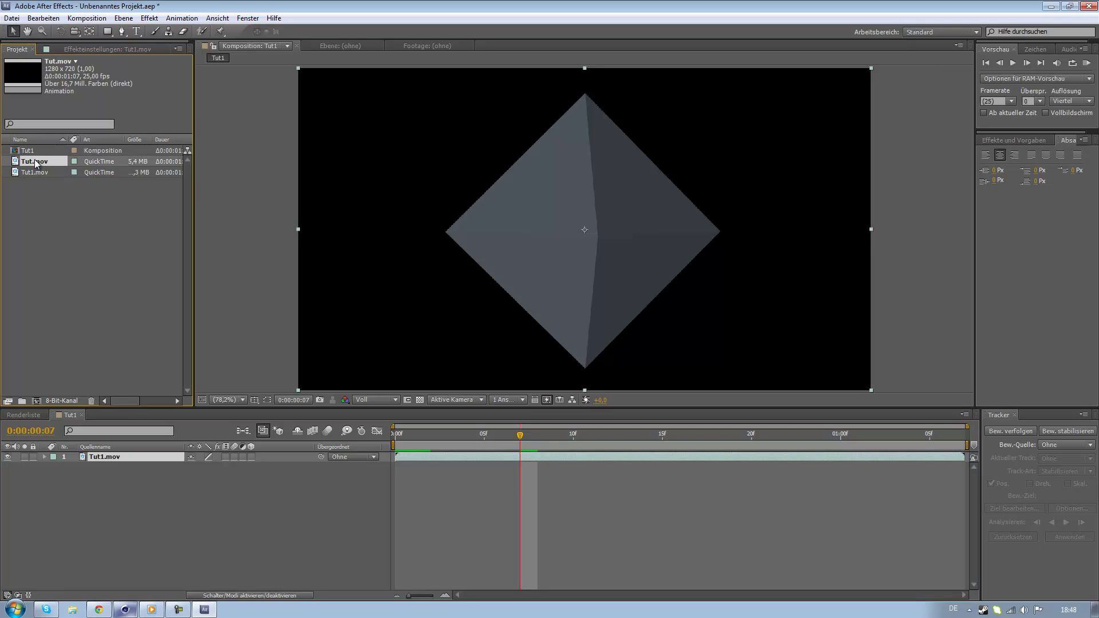
left_click_drag(59, 231, 114, 457)
right_click(114, 458)
left_click(150, 458)
type("Cartt")
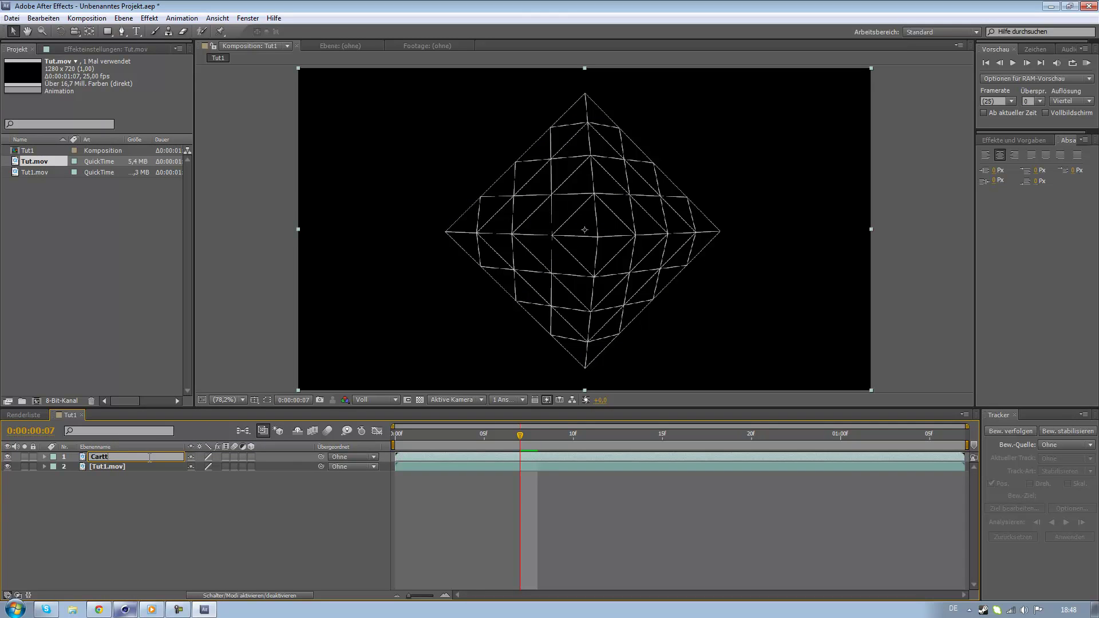
type("n render")
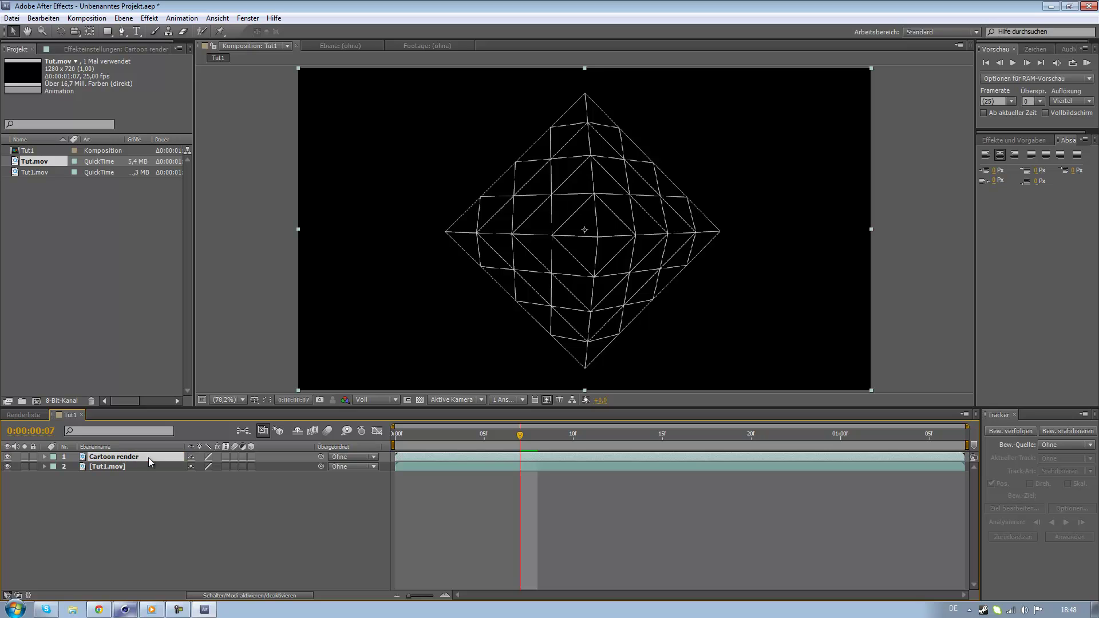
right_click(154, 467)
left_click(154, 461)
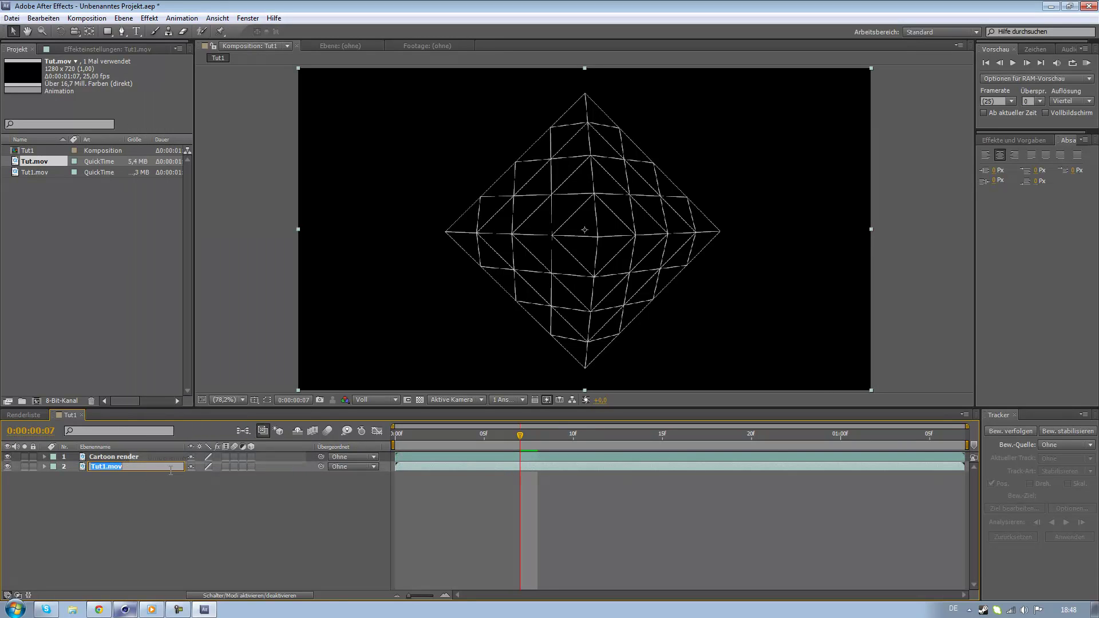
type("Normal render")
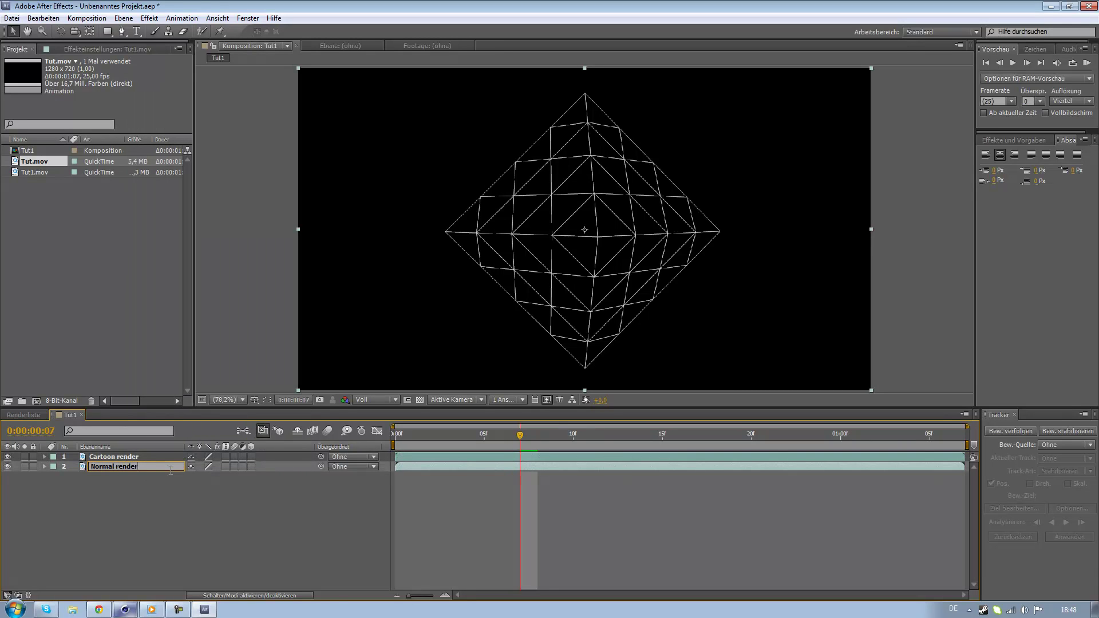
key("Return")
Compare the renders by toggling Cartoon render, then show the blend-mode columns
left_click_drag(539, 439, 534, 454)
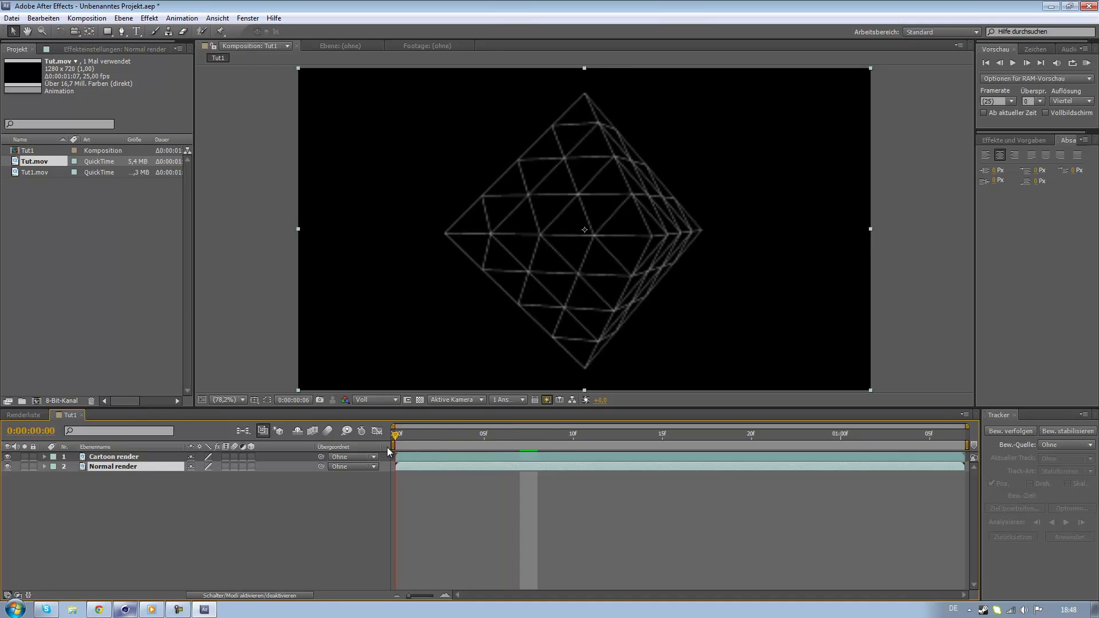
left_click(7, 458)
left_click(8, 457)
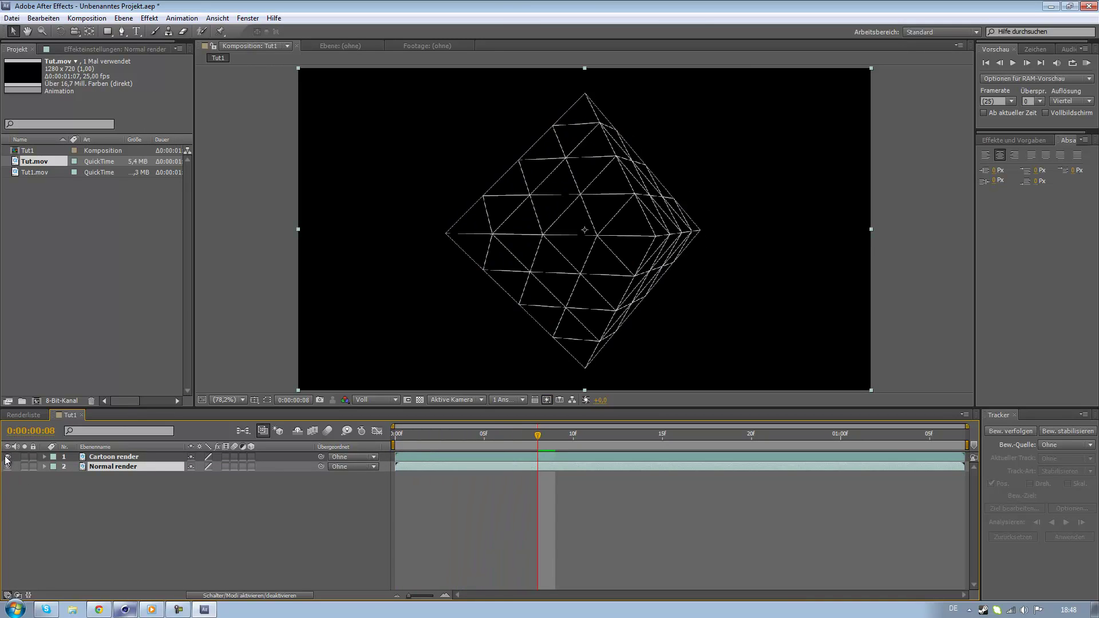
left_click(121, 456)
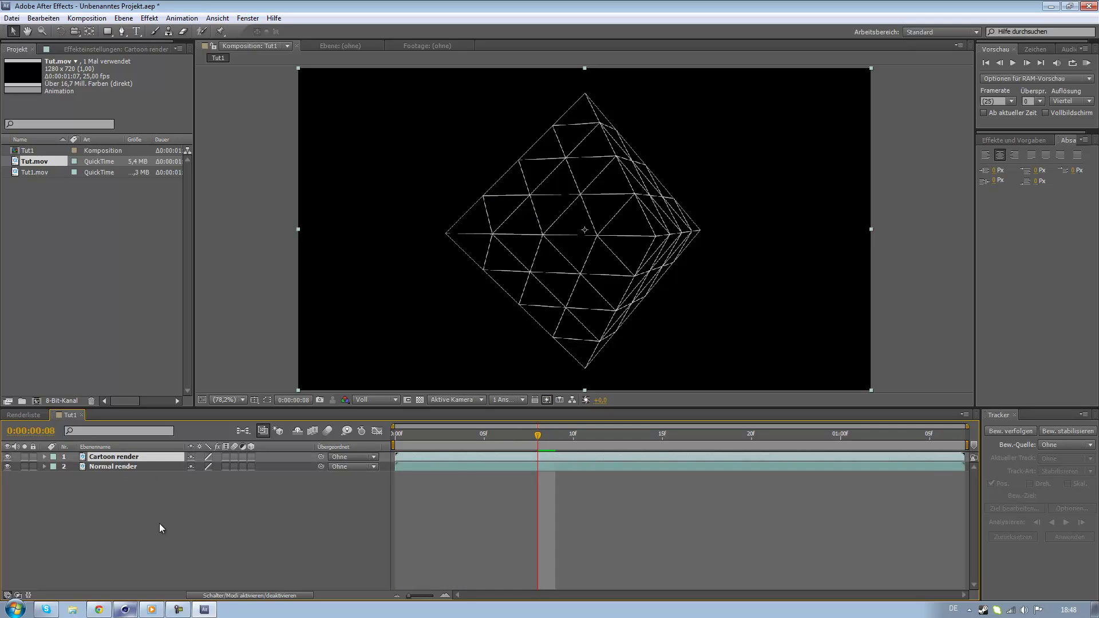
left_click(223, 596)
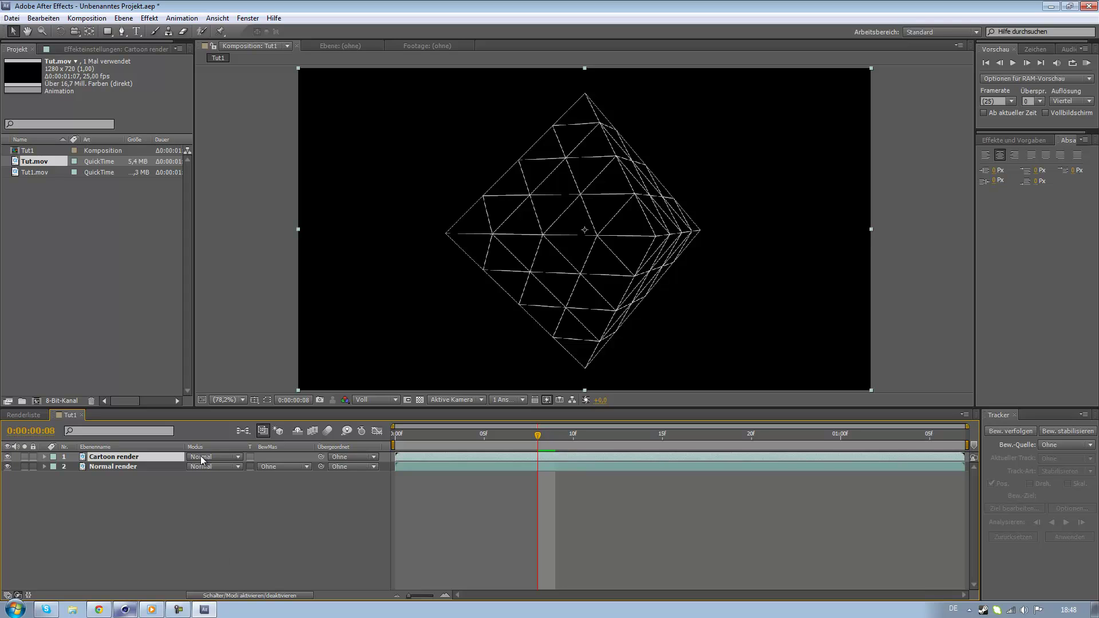
Set Cartoon render's blend mode to Negativ multiplizieren and scrub frames to check the result
left_click(201, 456)
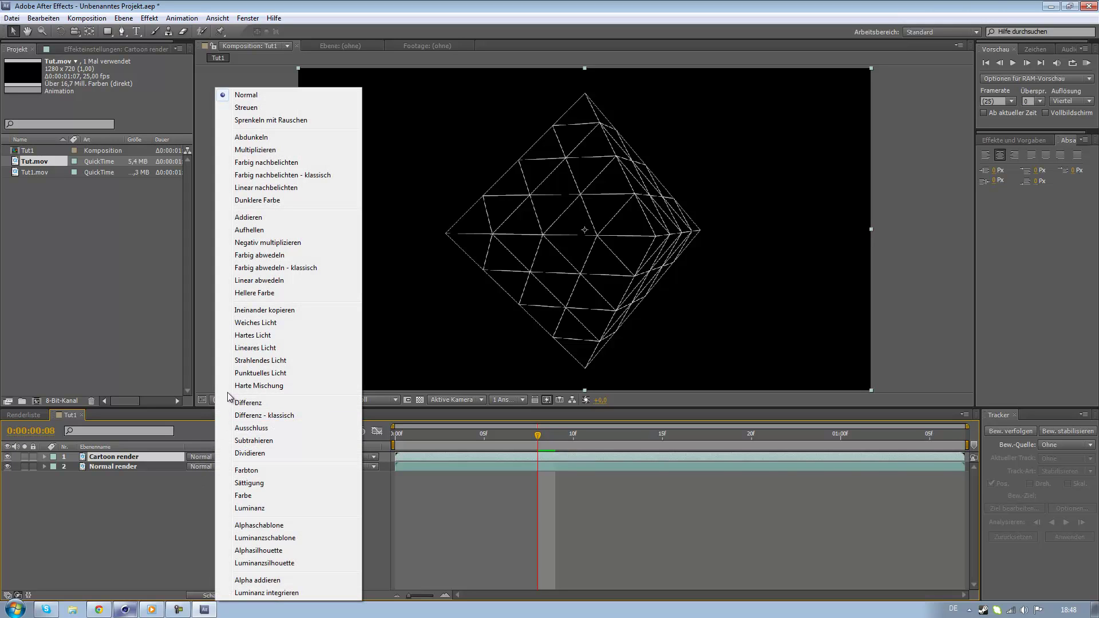
left_click(263, 243)
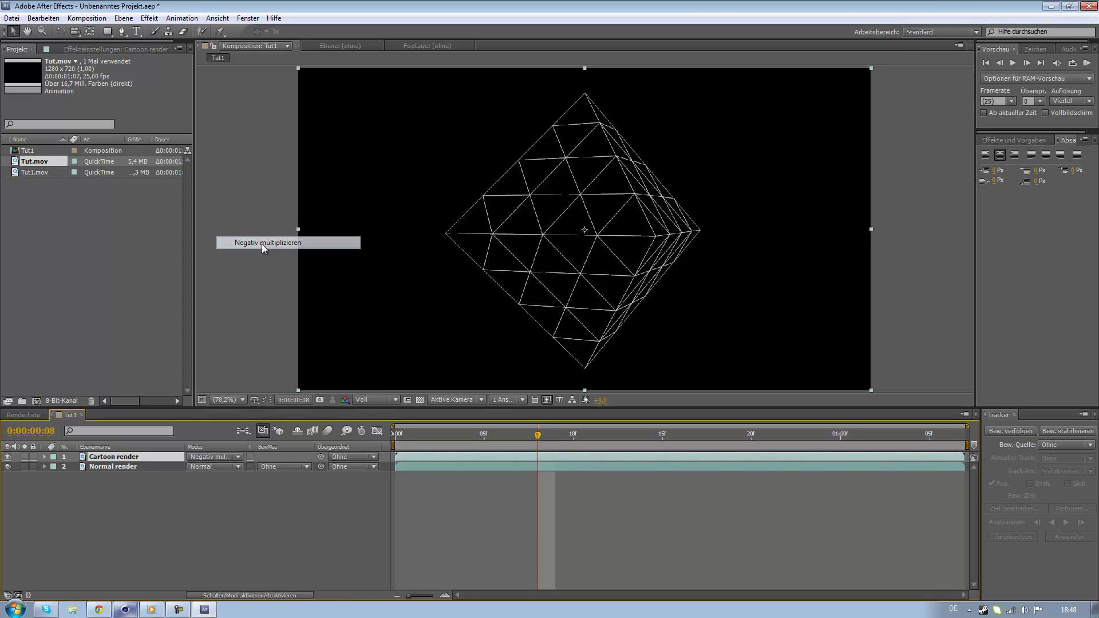
left_click(312, 531)
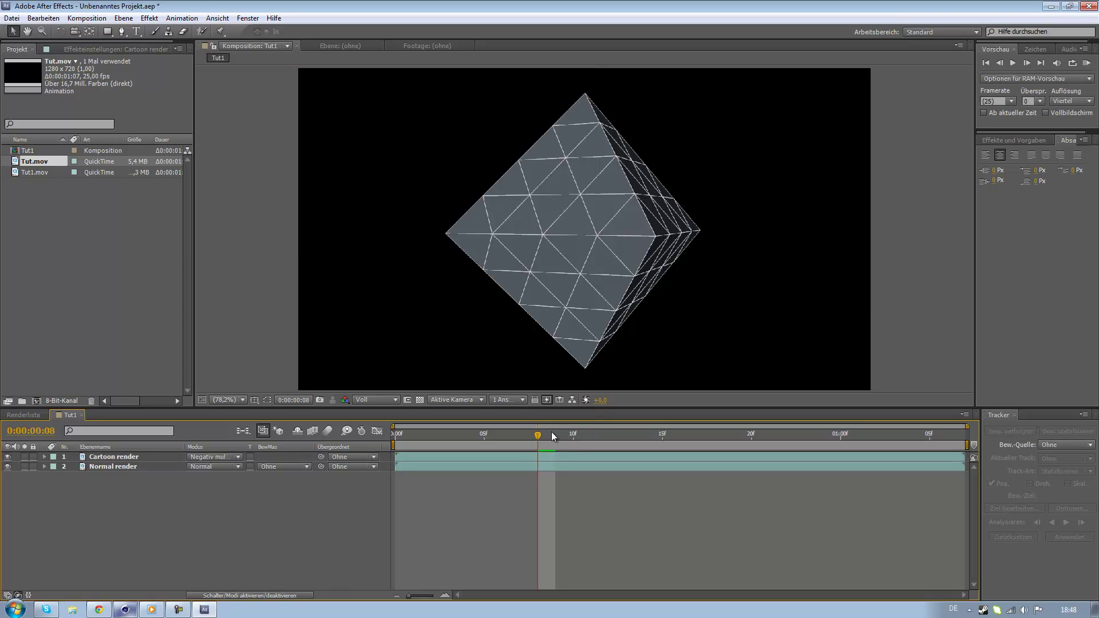
left_click(521, 433)
mouse_move(425, 435)
left_mouse_down()
mouse_move(396, 434)
mouse_move(537, 464)
mouse_move(841, 441)
left_mouse_up()
left_click(109, 467)
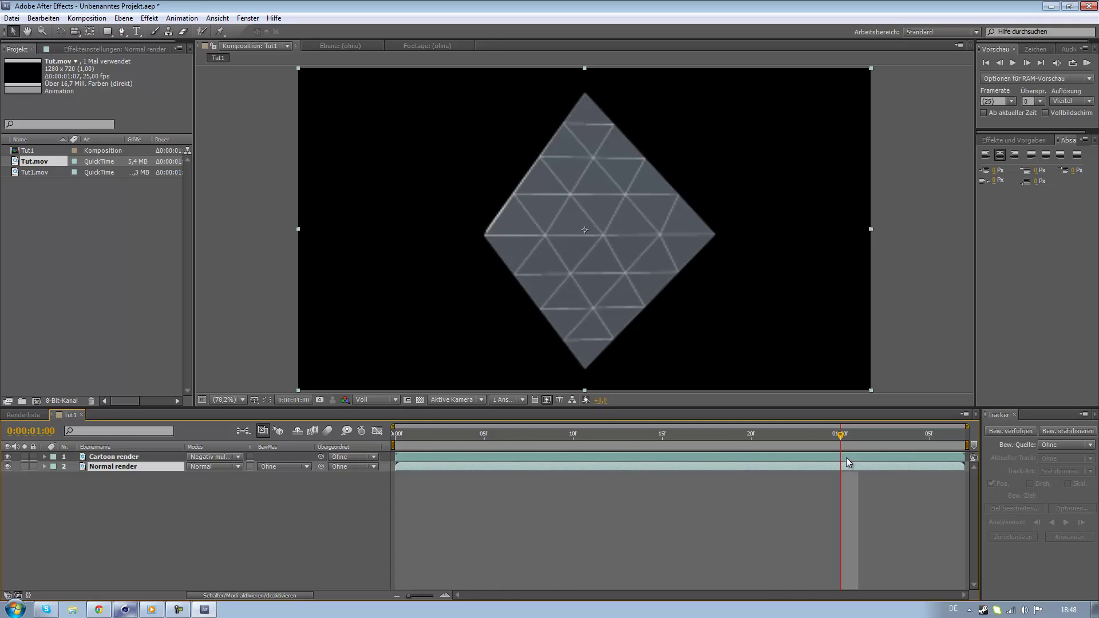
Close the Cinema 4D picture viewer, check the Render Settings, and return to After Effects
left_click(128, 610)
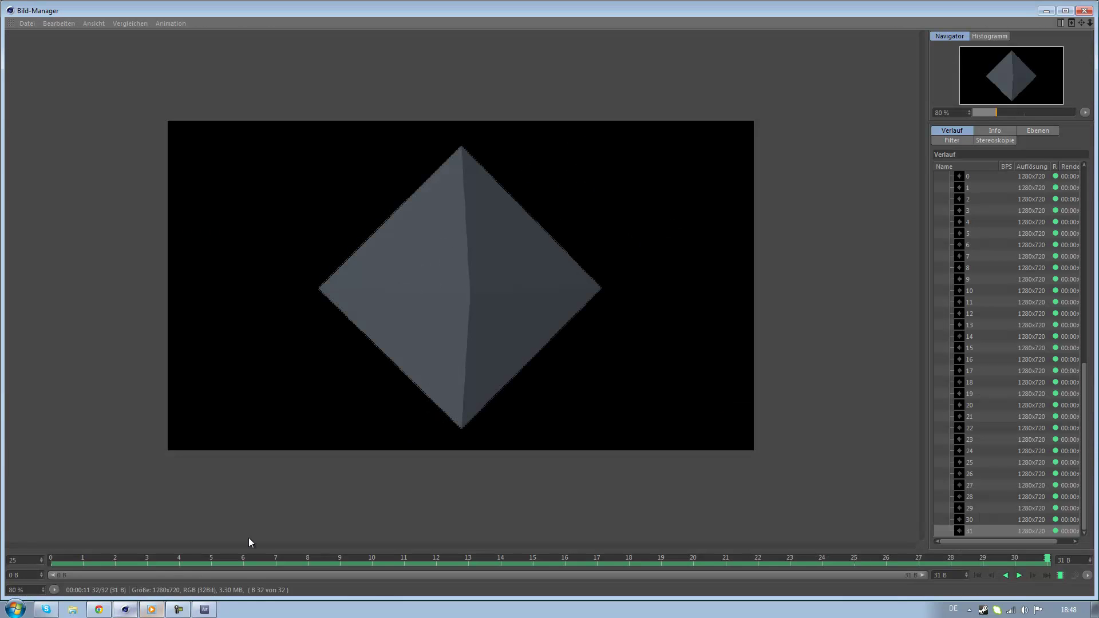
left_click(1085, 12)
left_click(302, 38)
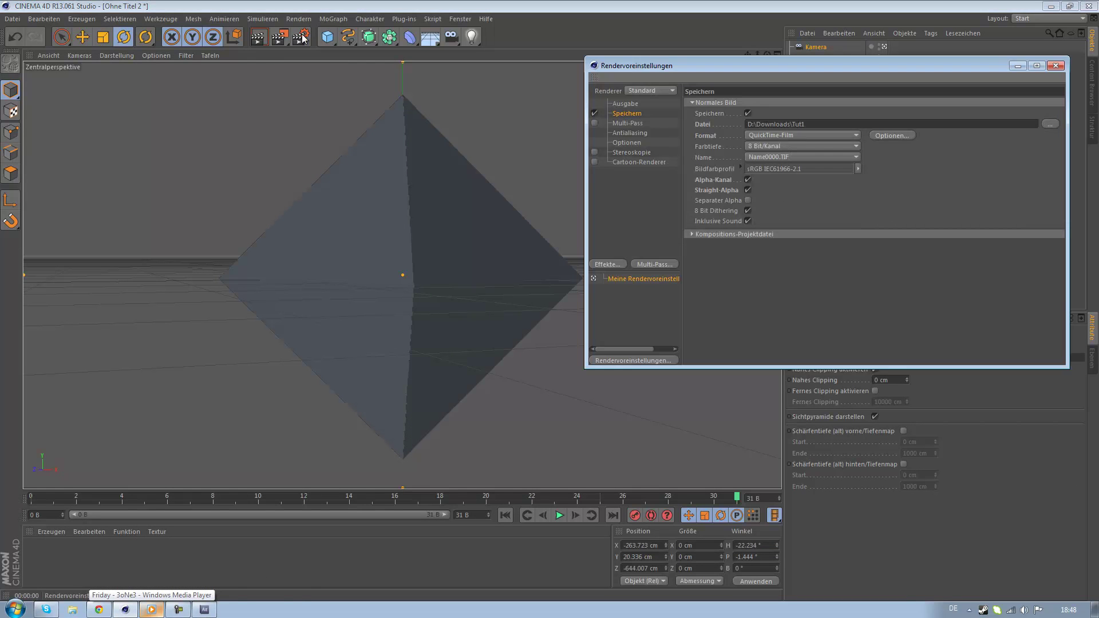
left_click(1056, 65)
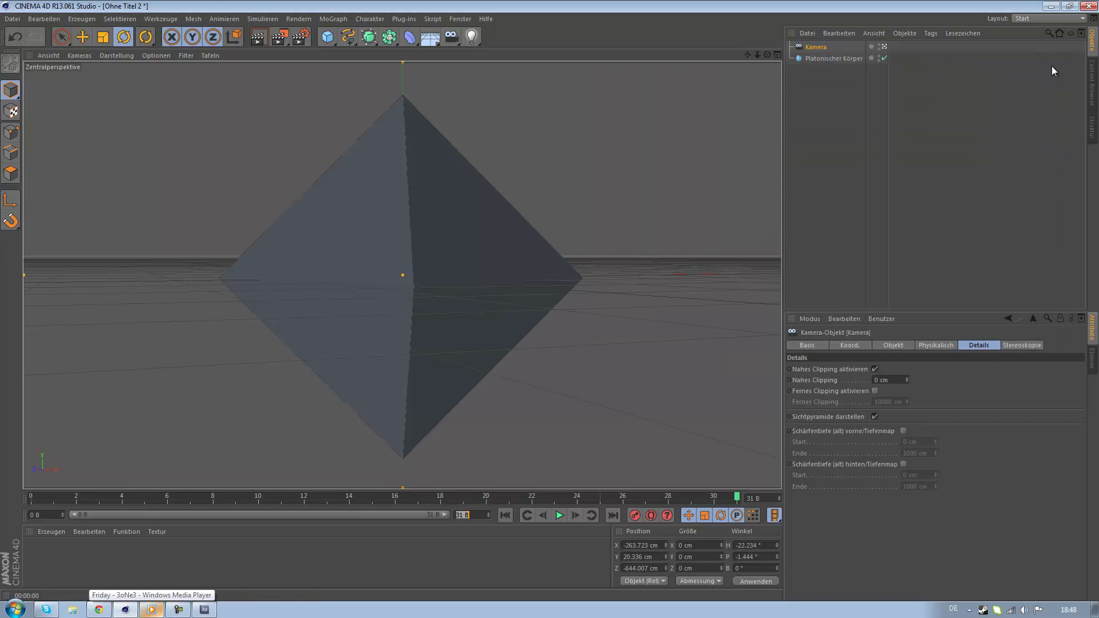
left_click(204, 609)
Move the composite back to frame 14 and show the Effekte und Vorgaben list
mouse_move(717, 441)
left_mouse_down()
mouse_move(415, 441)
mouse_move(645, 438)
left_mouse_up()
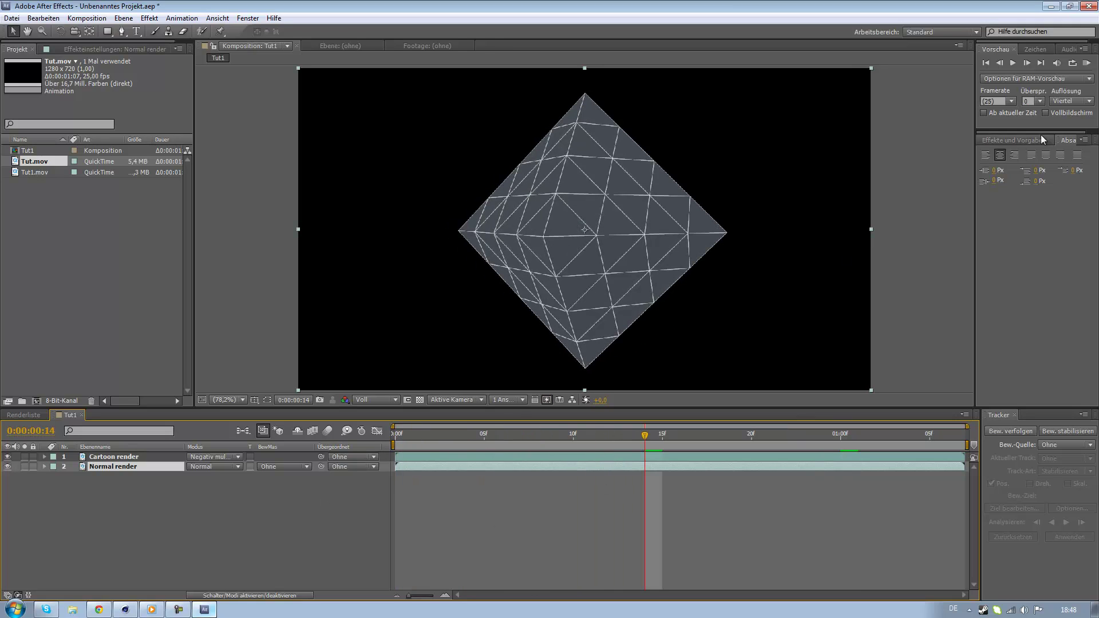
left_click(1024, 140)
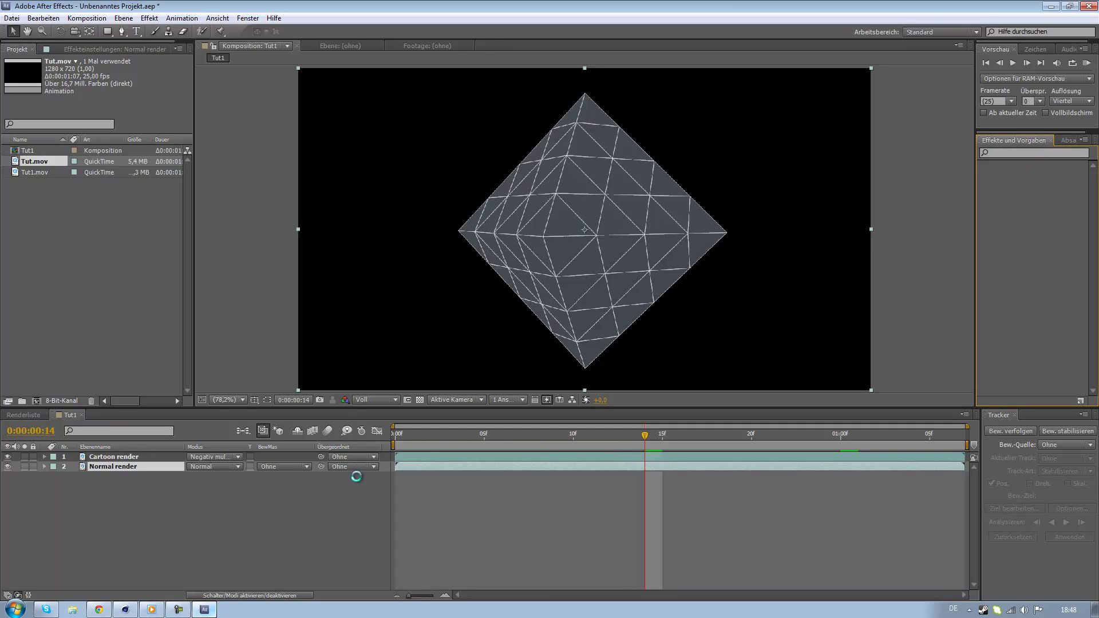
left_click(178, 609)
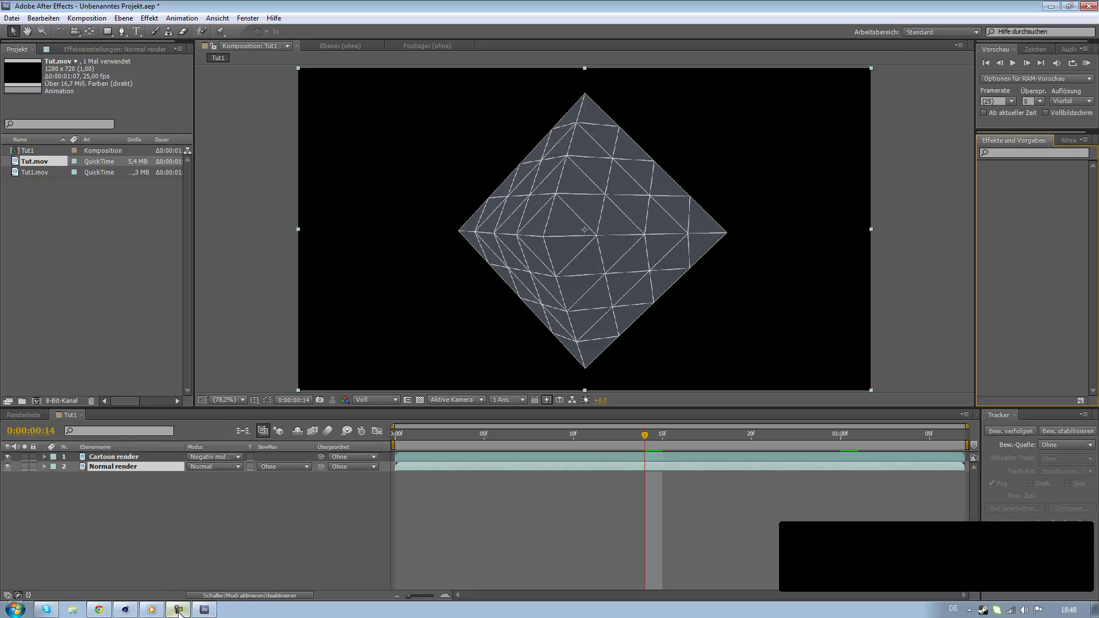